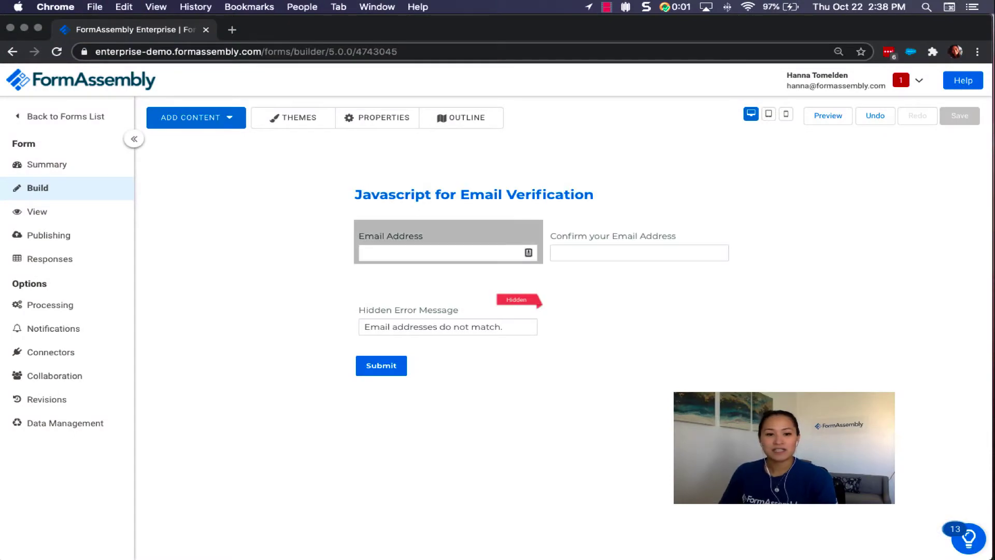
Check the Email Address field's Calculations section for the variable name 'email', then select the Confirm your Email Address field.
click(448, 242)
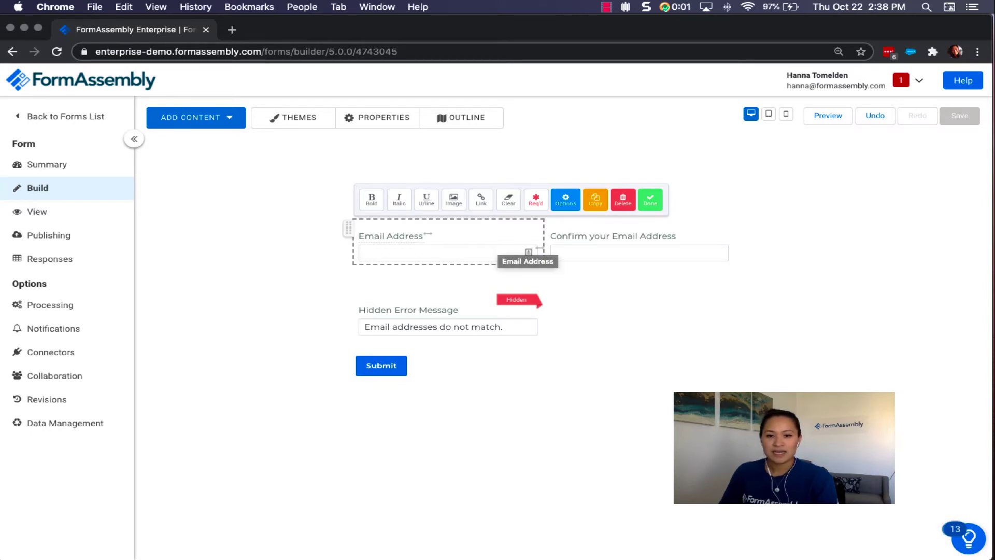
click(565, 200)
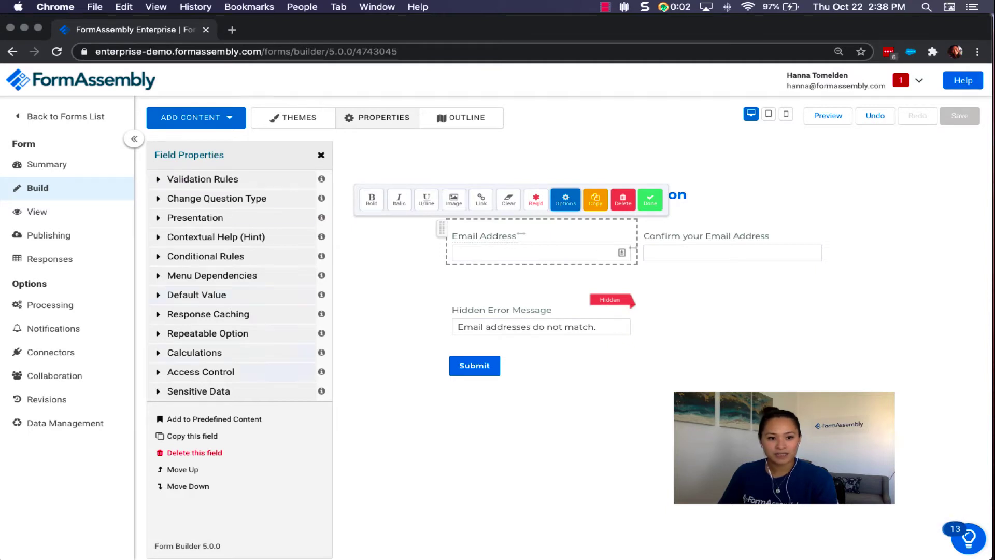
click(194, 352)
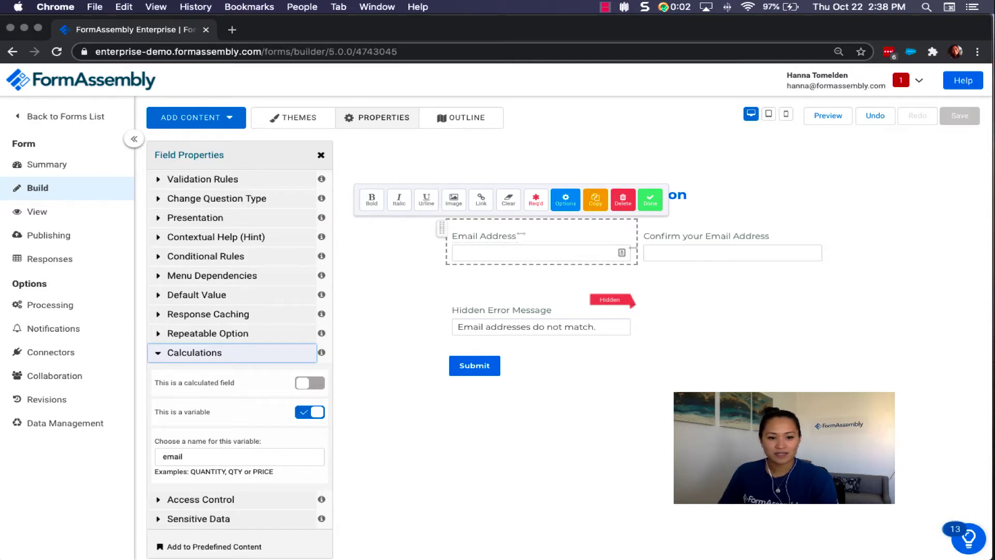
scroll(240, 337, down, 1)
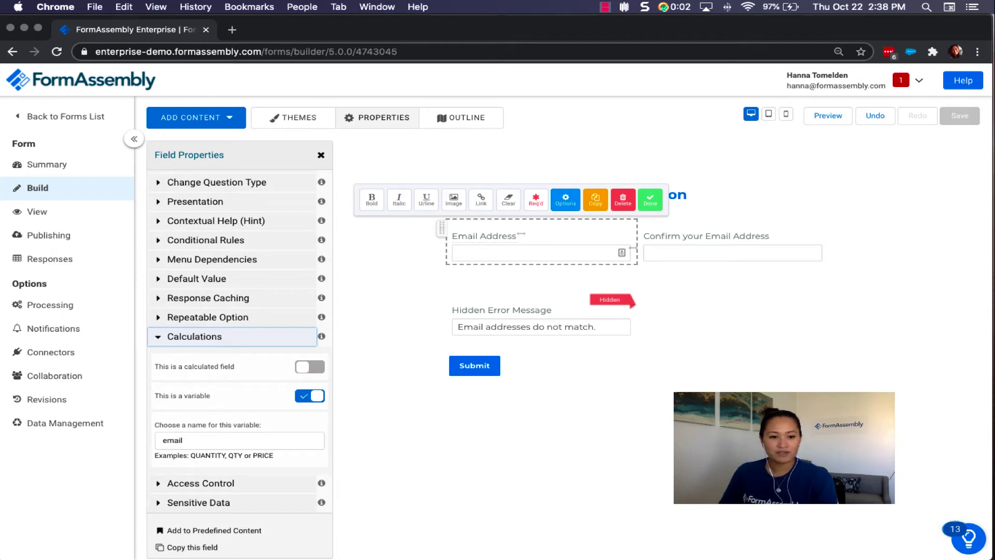
key(Tab)
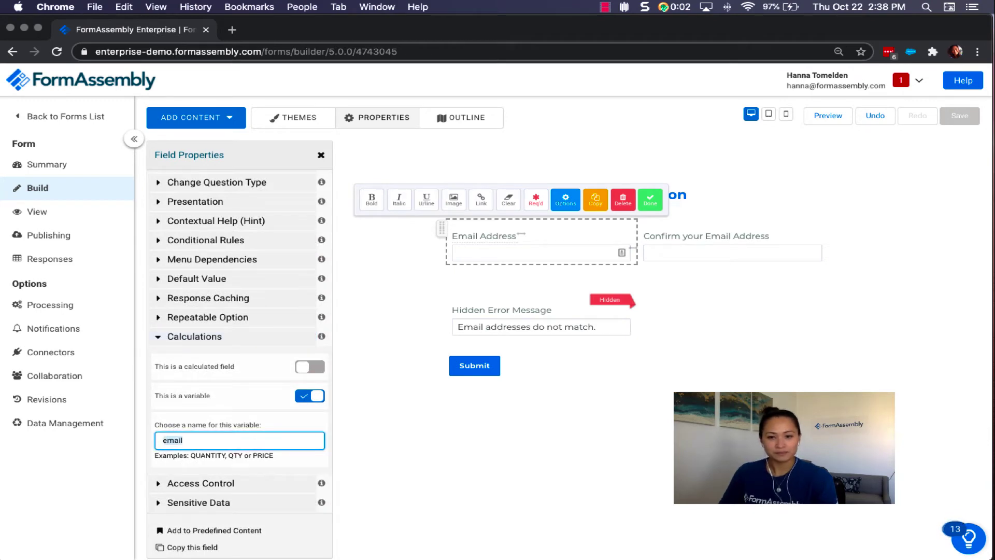
click(645, 235)
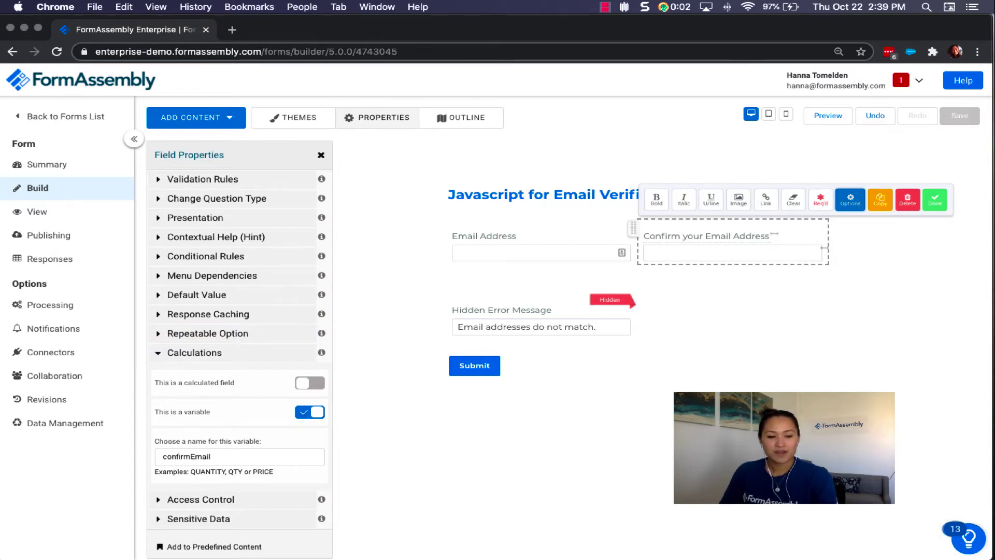
Highlight the 'confirmEmail' variable name, then select the Hidden Error Message field to view its settings.
double_click(187, 456)
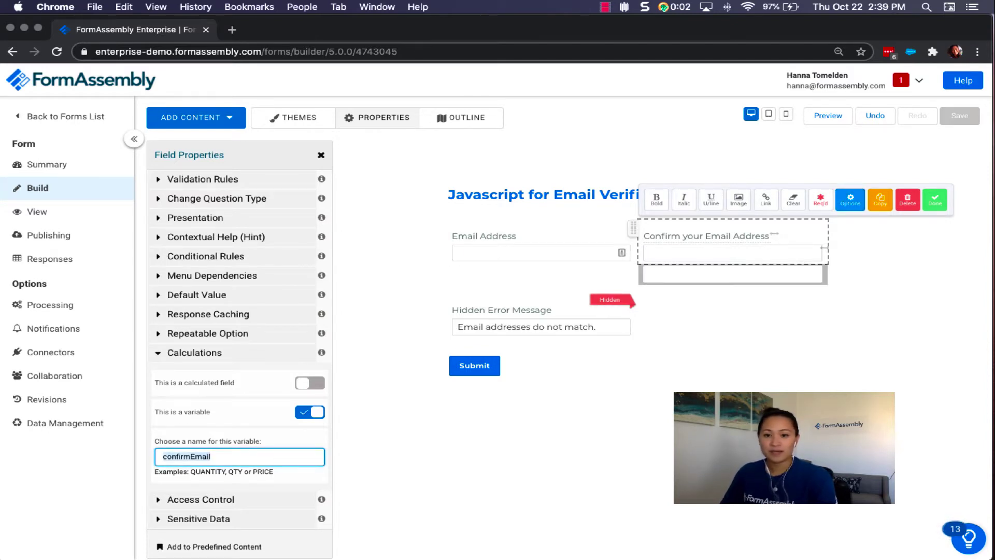
click(518, 311)
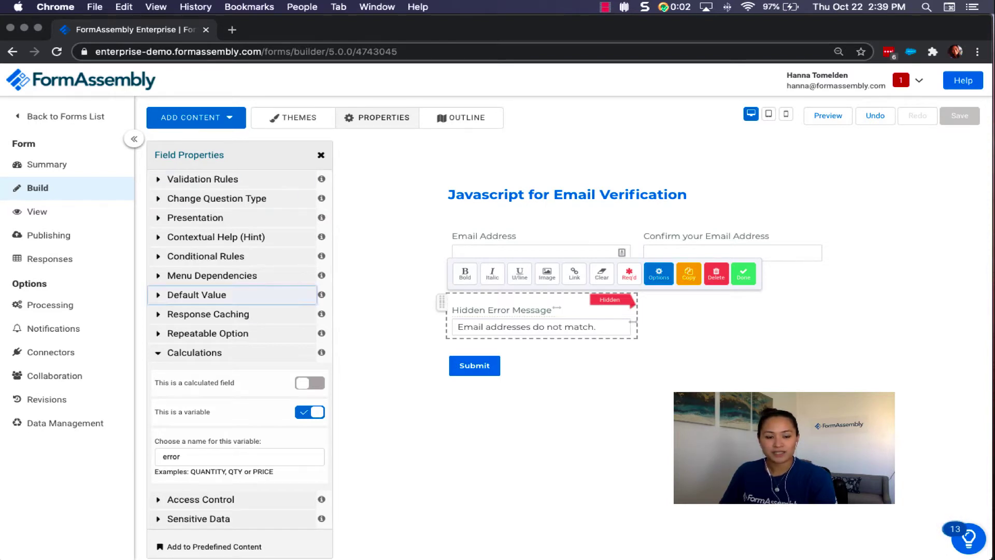
Review the error field's default message, 'error' variable and hidden access control, then select the calculated field.
click(197, 294)
key(Tab)
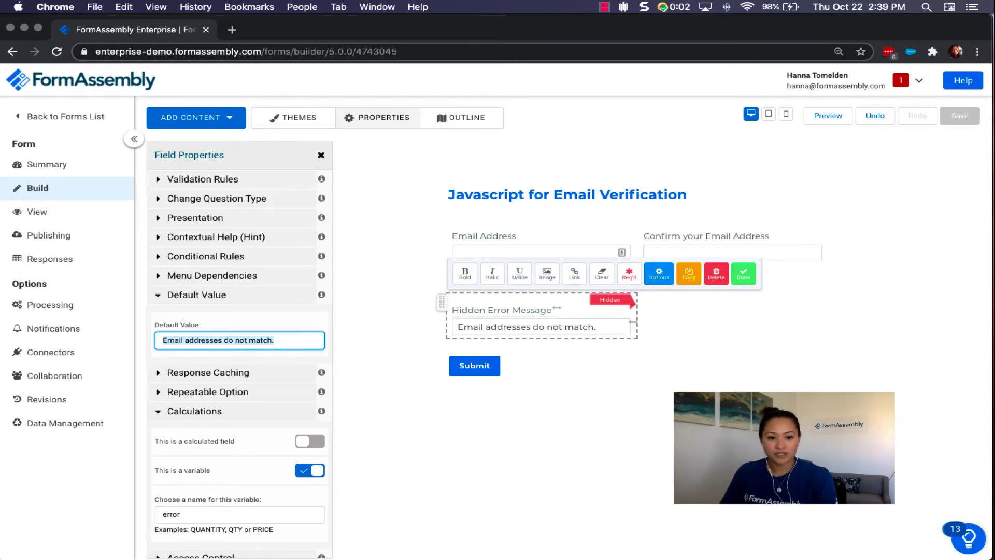
scroll(240, 363, down, 3)
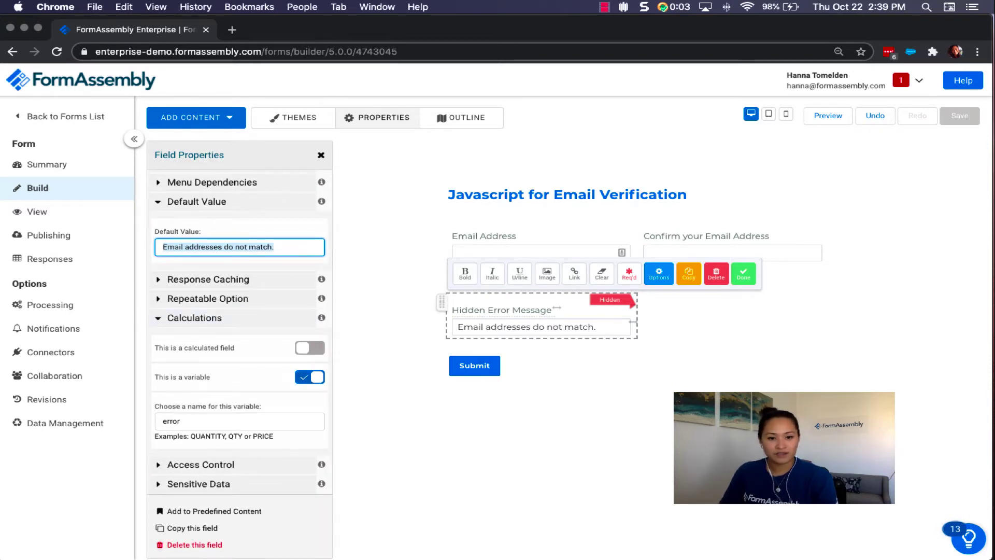
double_click(171, 420)
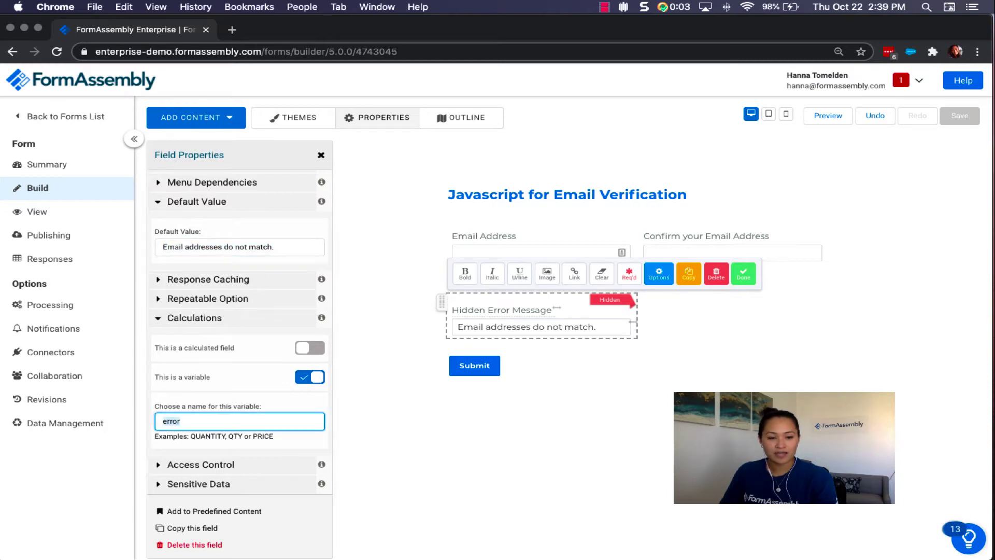
scroll(240, 362, down, 2)
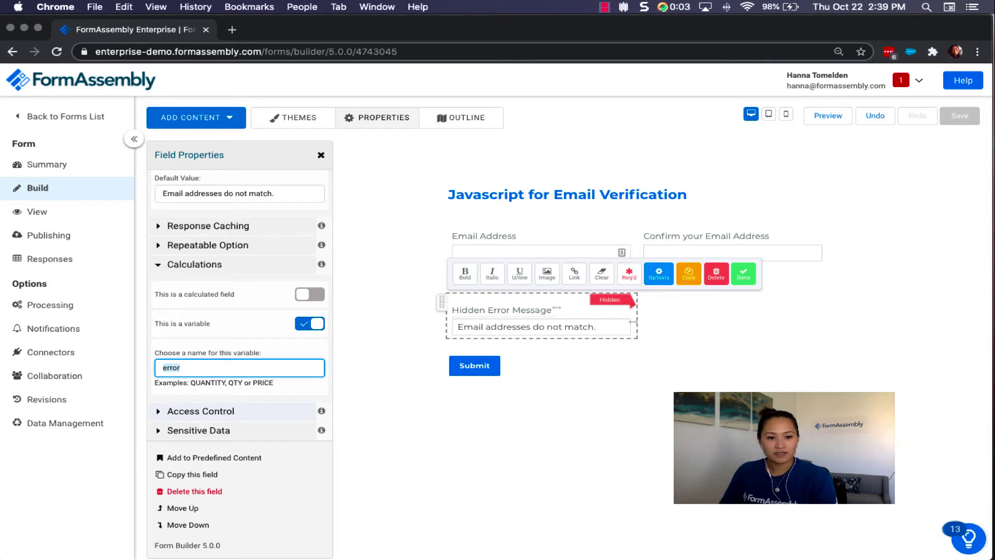
key(Tab)
key(Return)
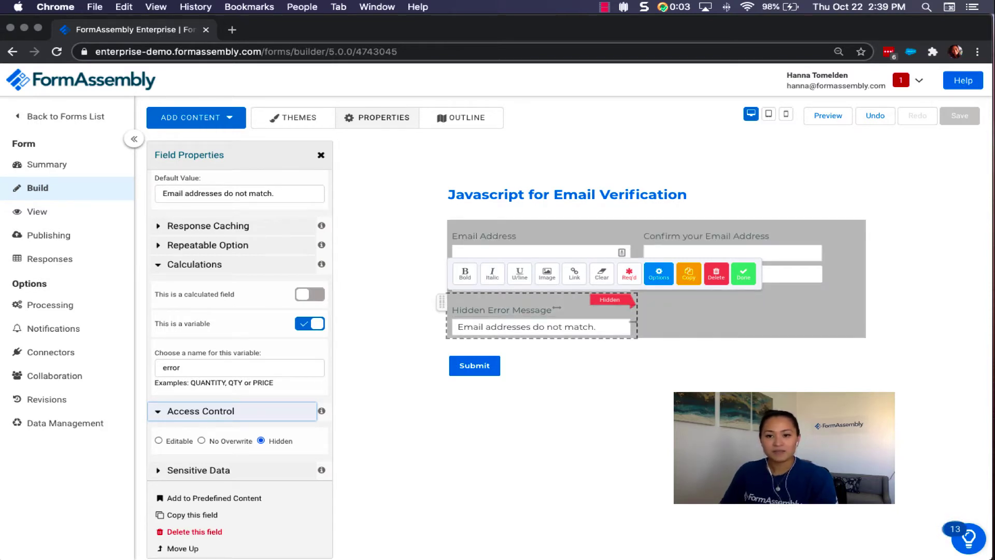
click(793, 273)
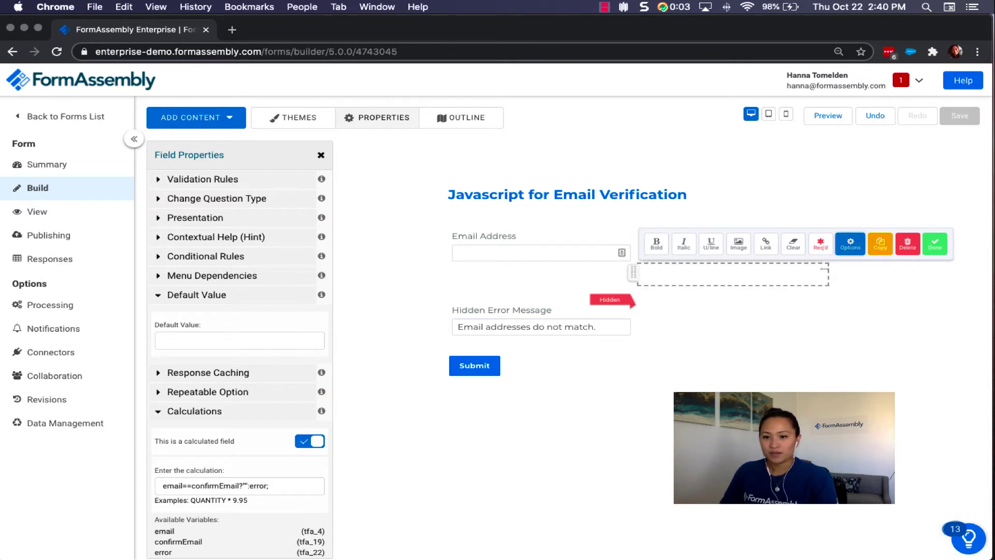
Highlight email, confirmEmail, the empty result and error in the formula email==confirmEmail?"":error; then close the properties.
scroll(241, 363, down, 2)
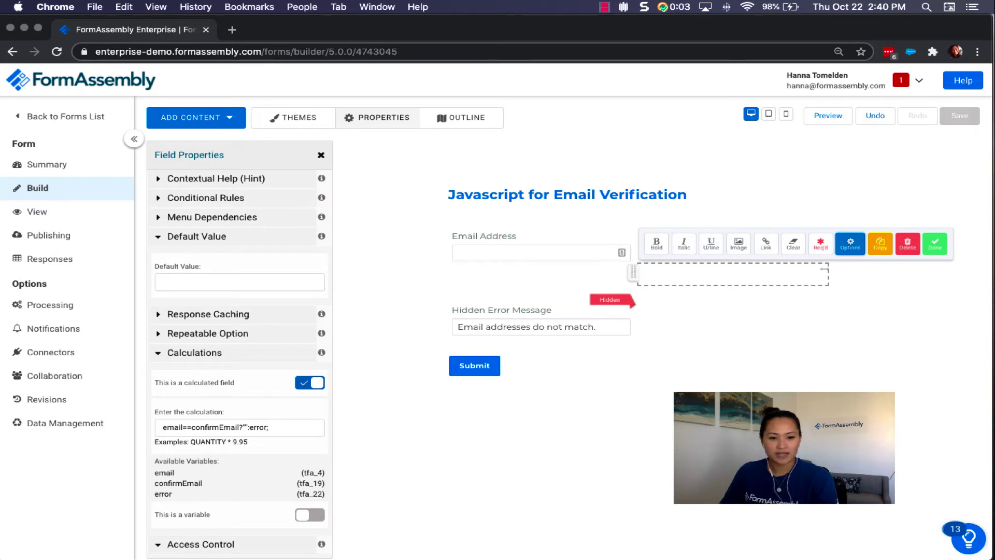
drag(154, 382, 162, 372)
scroll(241, 352, down, 2)
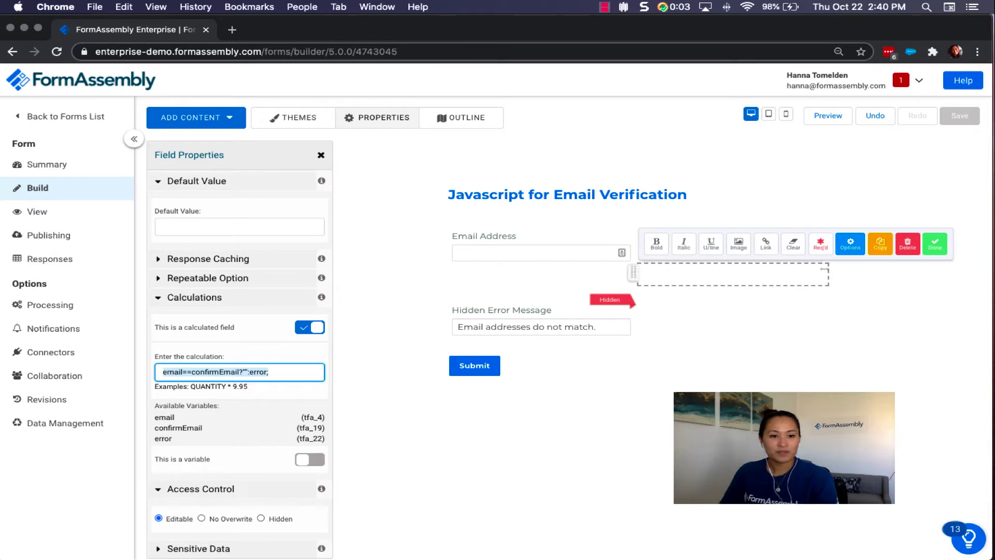
click(163, 372)
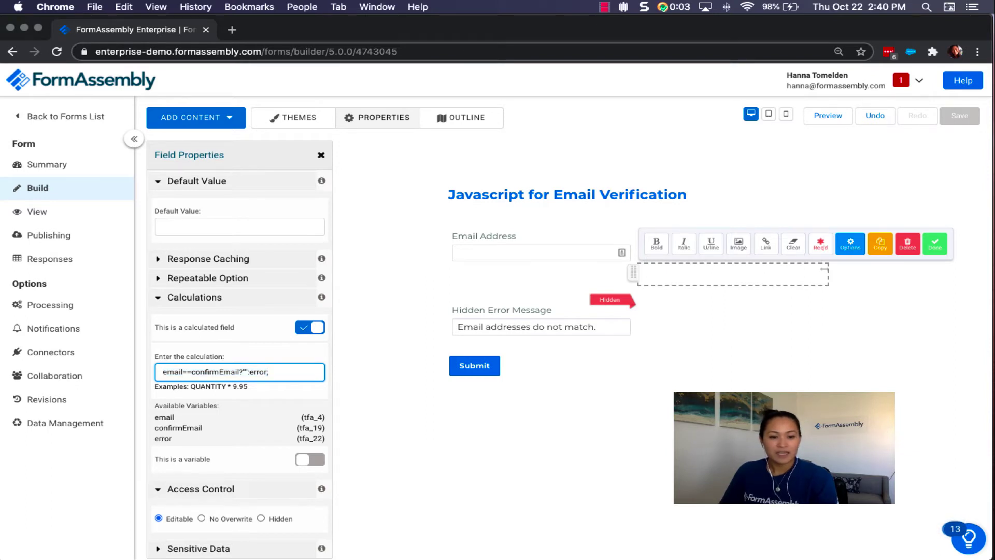
drag(163, 372, 182, 371)
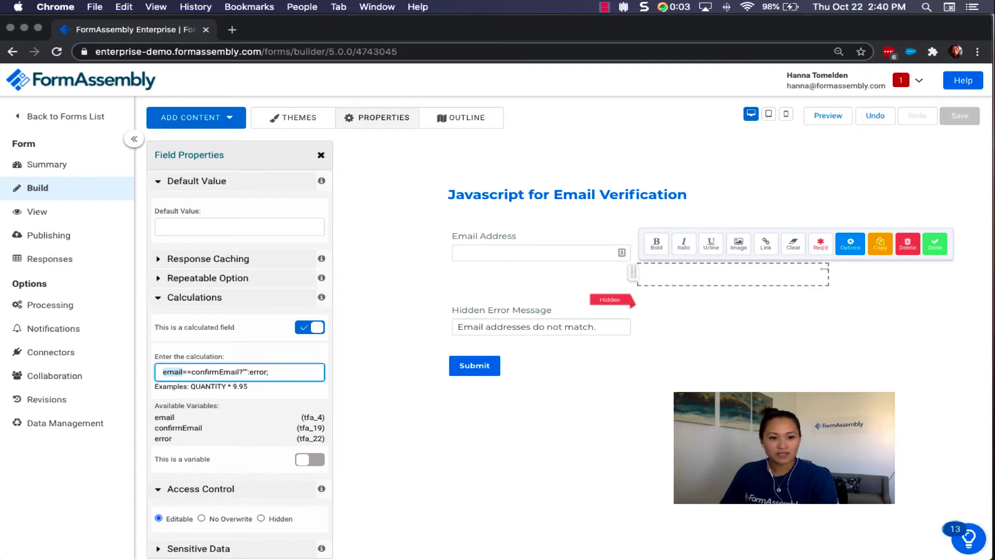
drag(191, 372, 238, 371)
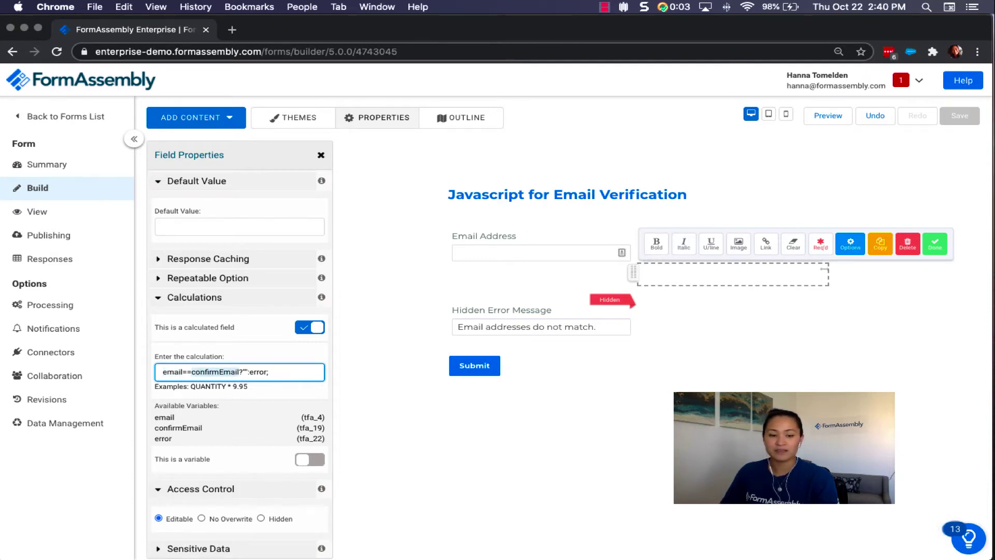
click(246, 372)
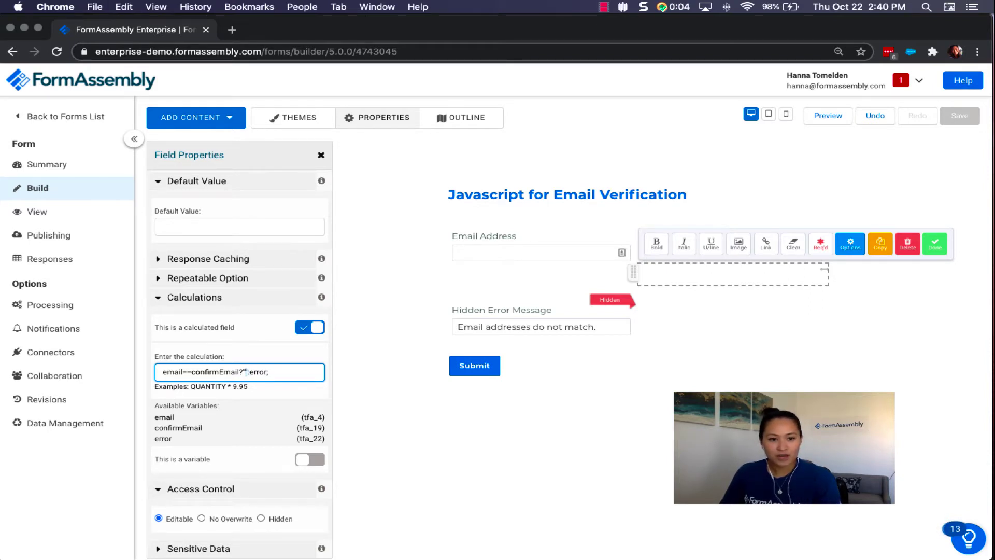
double_click(250, 371)
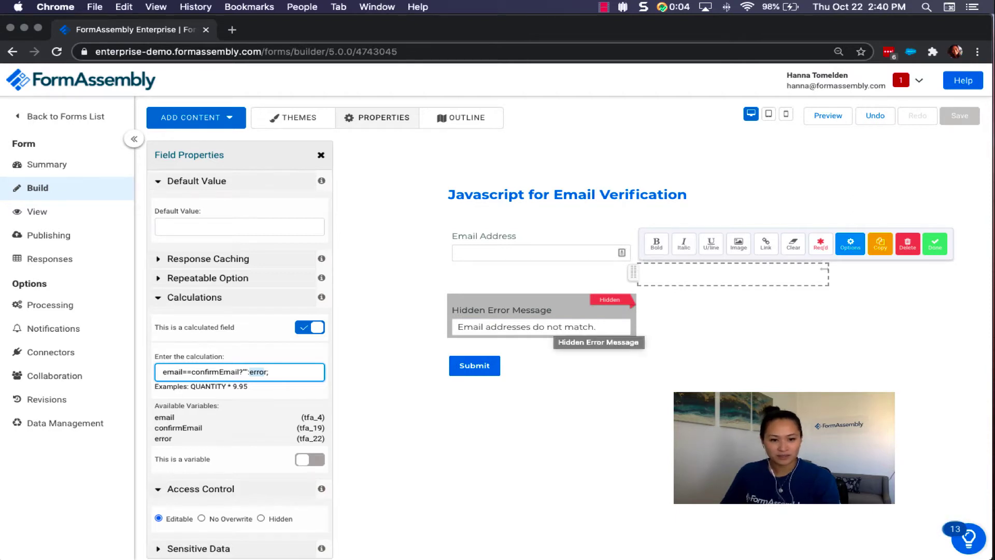
key(Escape)
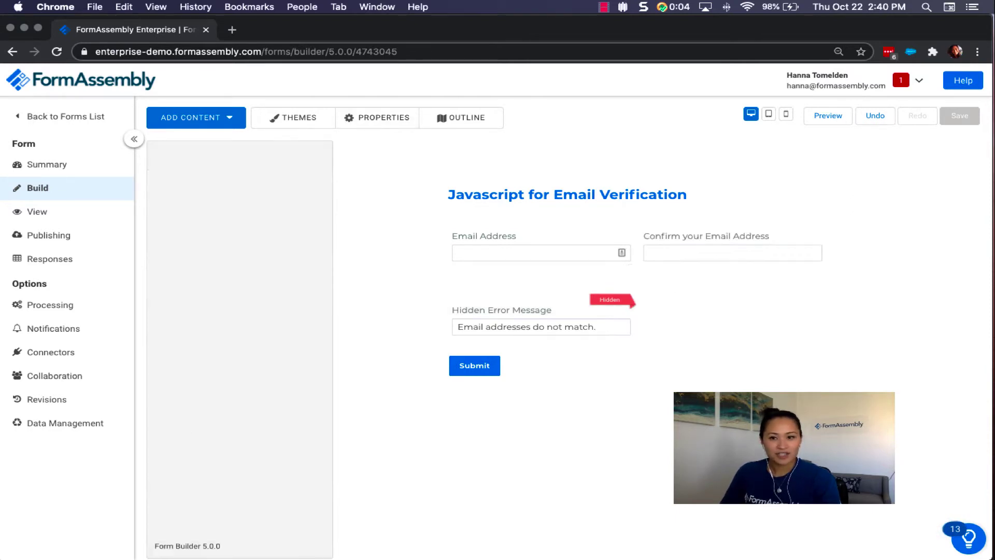
In the live form, enter an email address and note the mismatch error message.
click(37, 212)
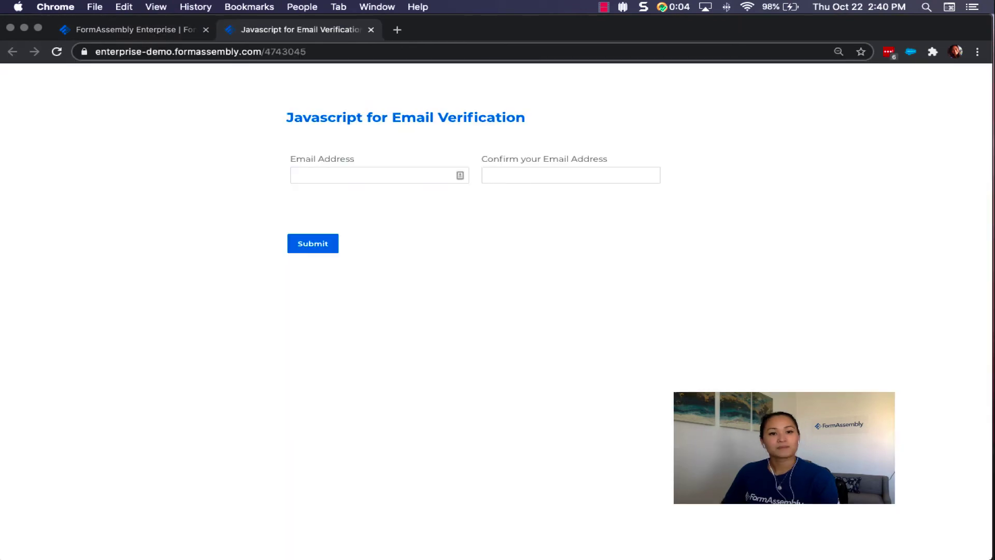
click(297, 175)
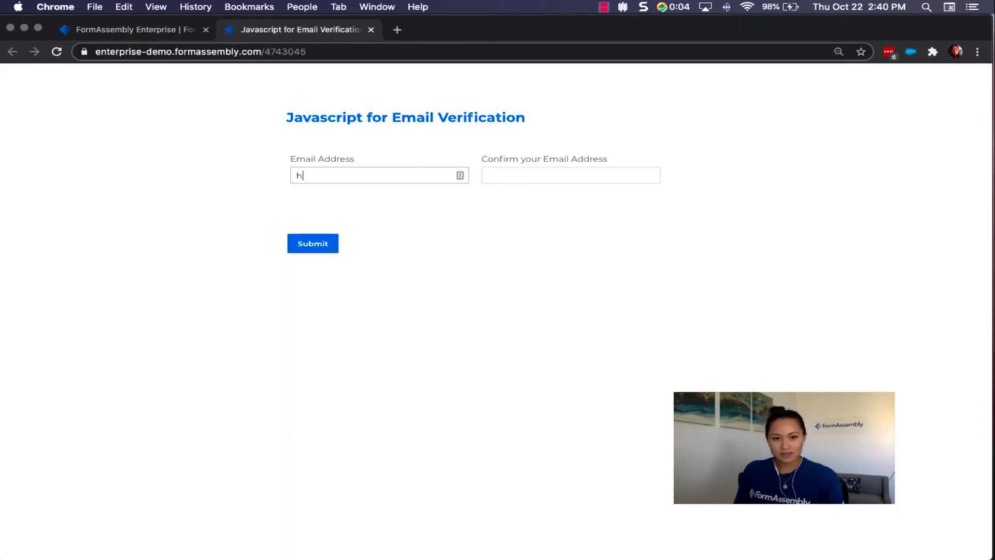
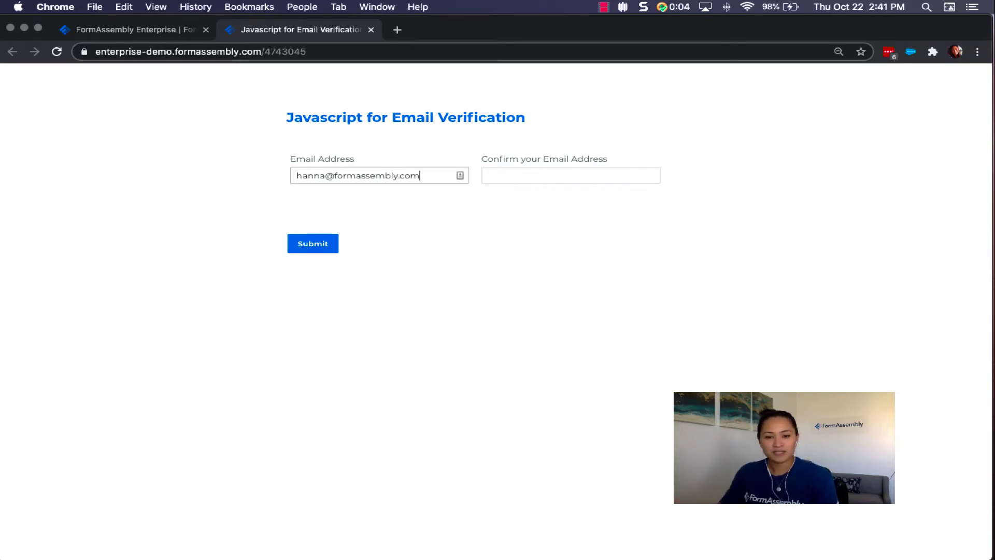
click(488, 175)
drag(487, 197, 625, 197)
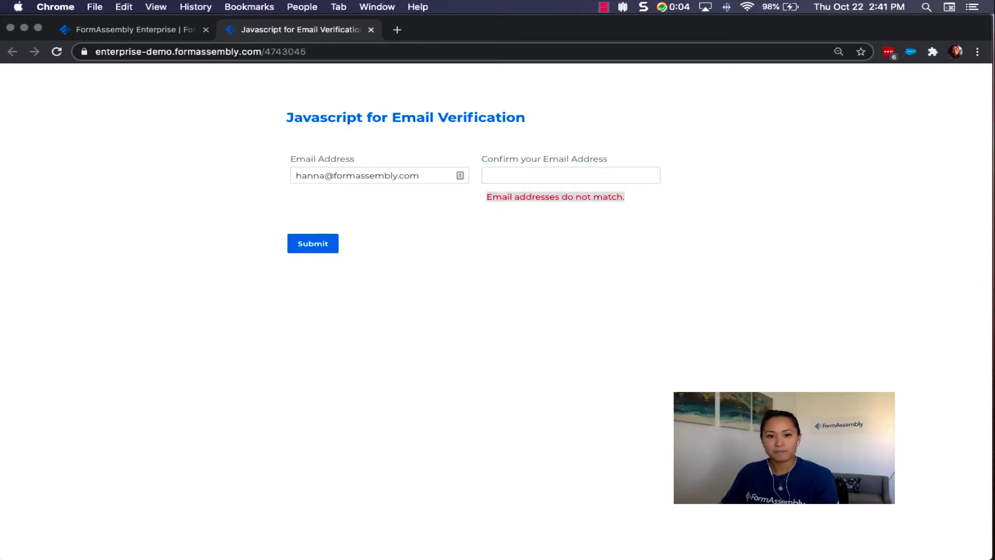
Enter a mistyped confirmation email, attempt to submit, and dismiss the incomplete-form alert.
click(488, 175)
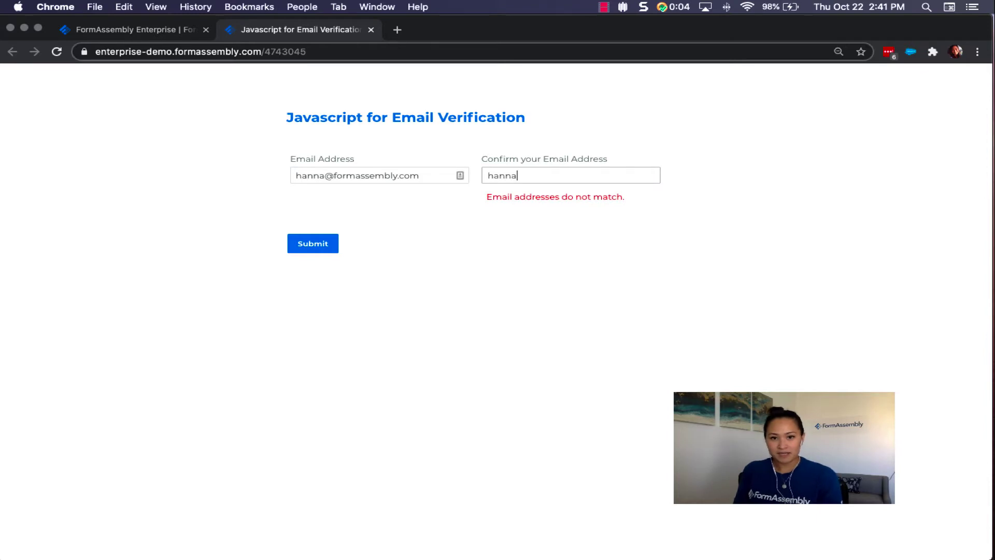
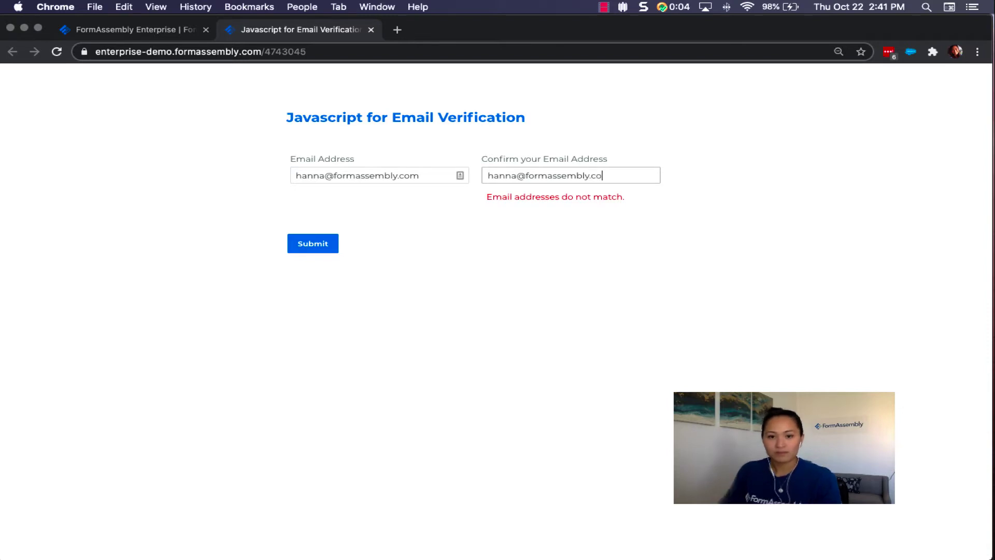
key(Tab)
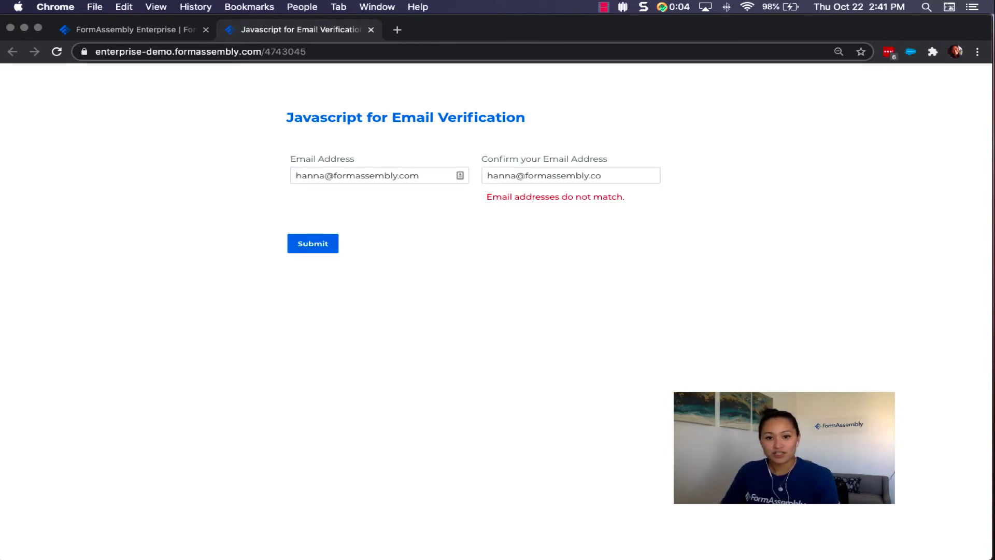
key(Return)
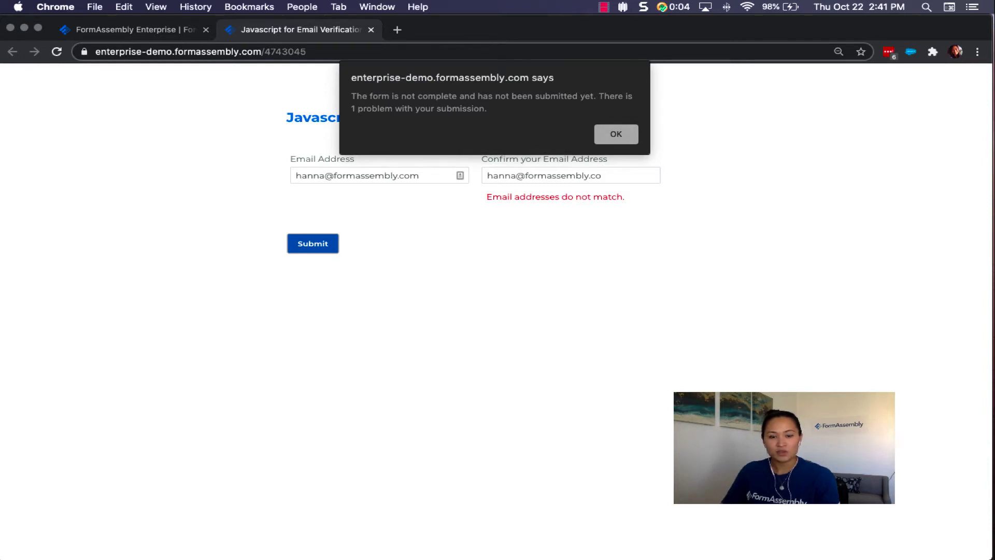
key(Return)
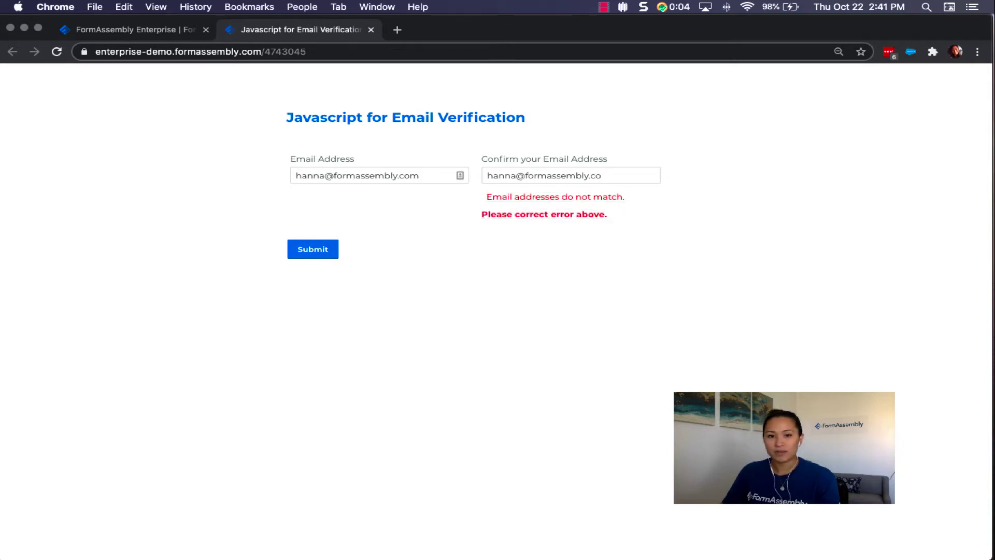
Correct the confirmation email so both addresses match and submit the form.
click(602, 176)
text(m)
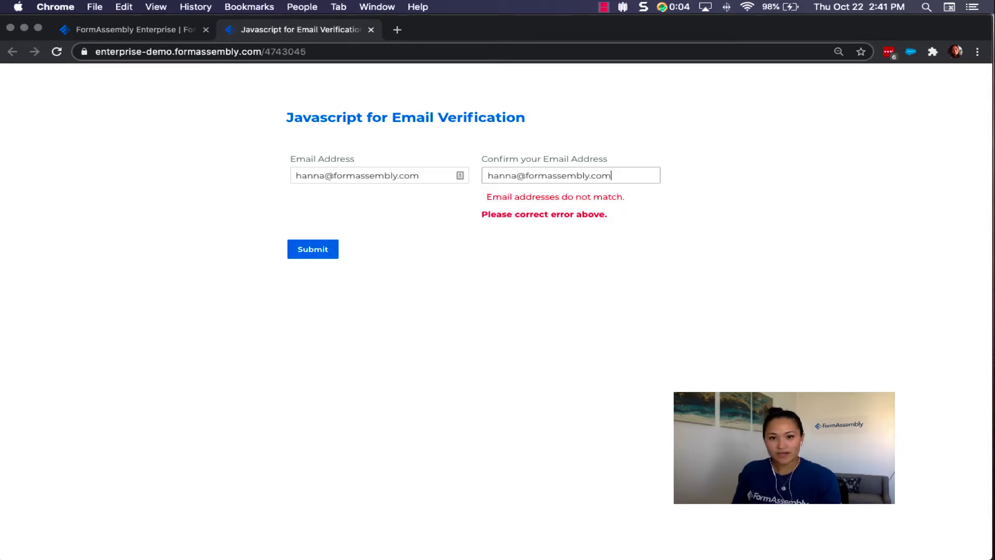
key(Tab)
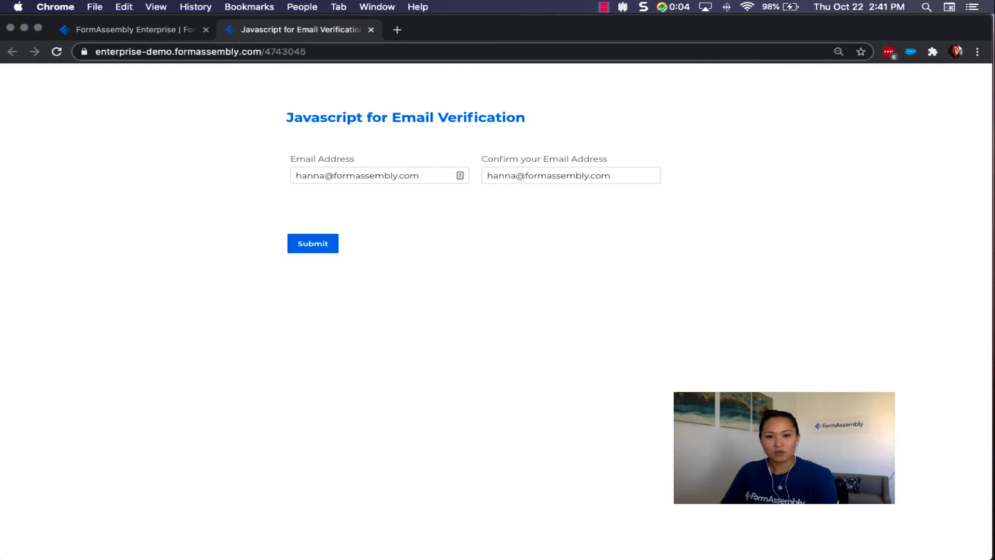
key(Return)
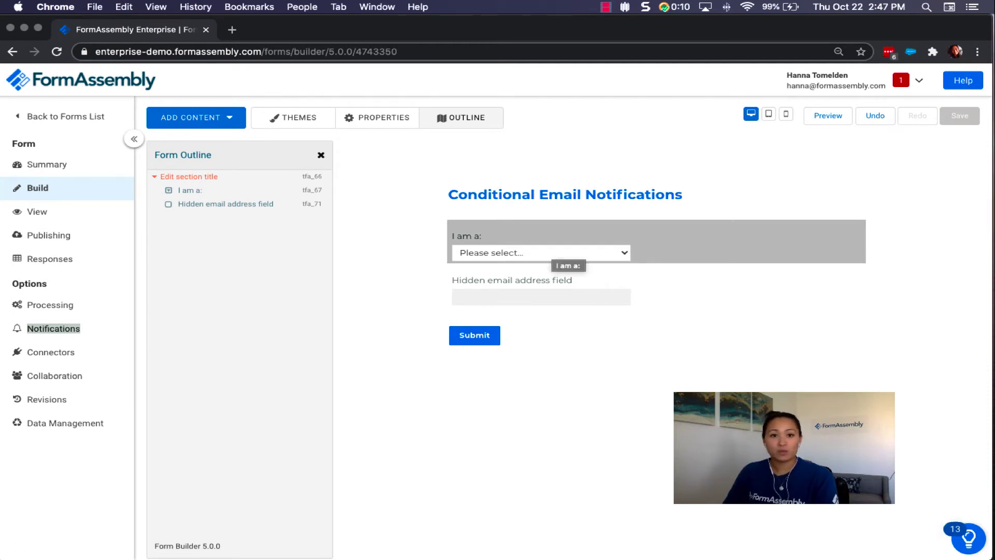
View the Volunteer, Participant and Parent/Guardian choices of the 'I am a:' dropdown, then close the choices list.
click(567, 253)
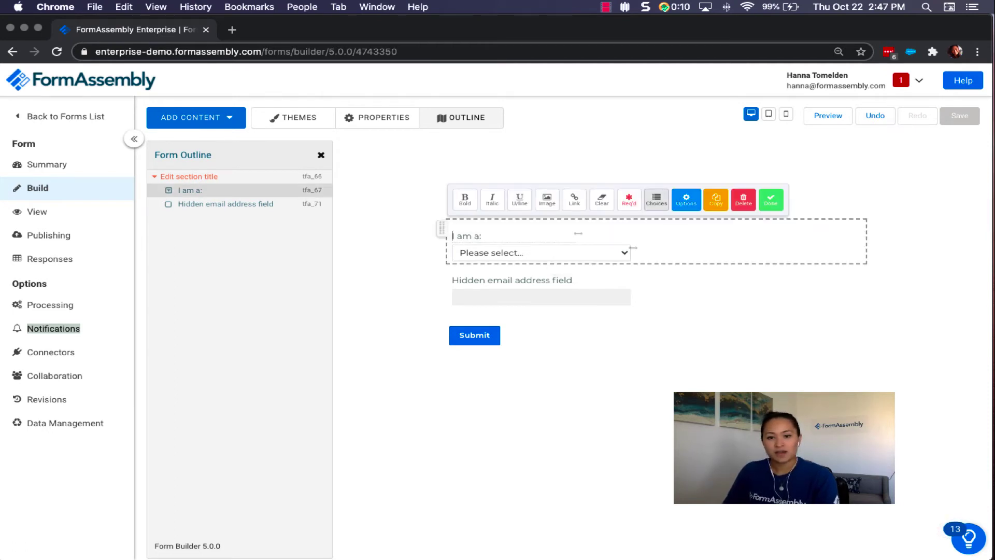
click(656, 199)
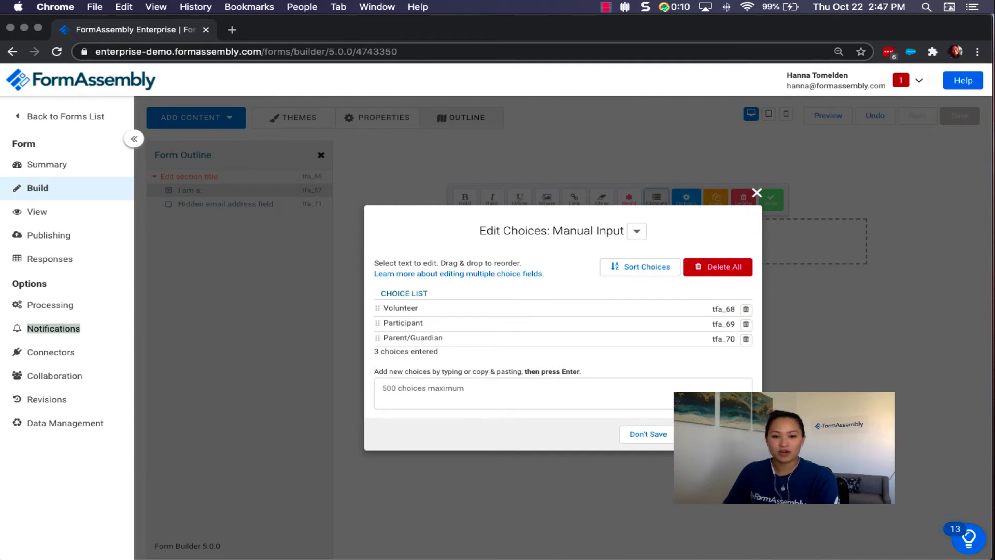
click(757, 193)
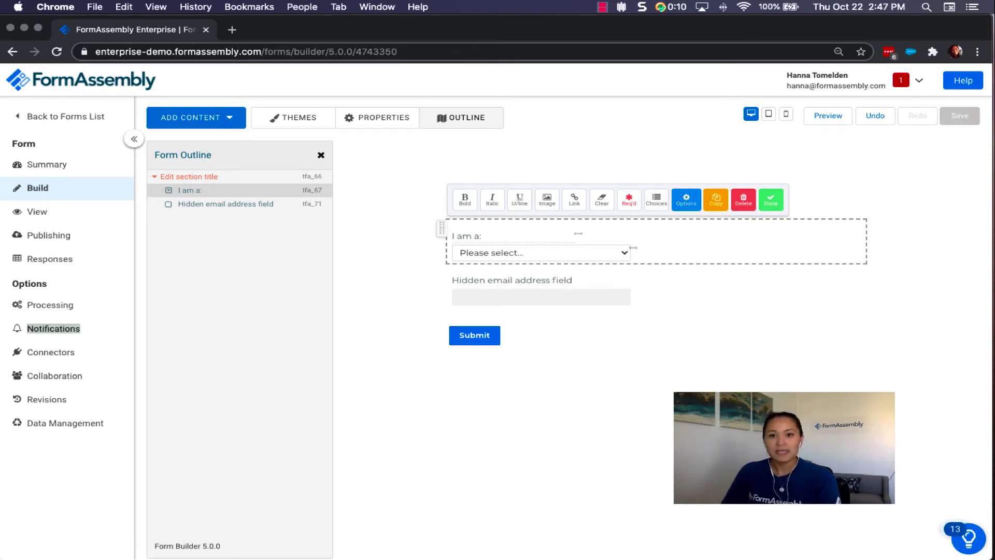
click(686, 199)
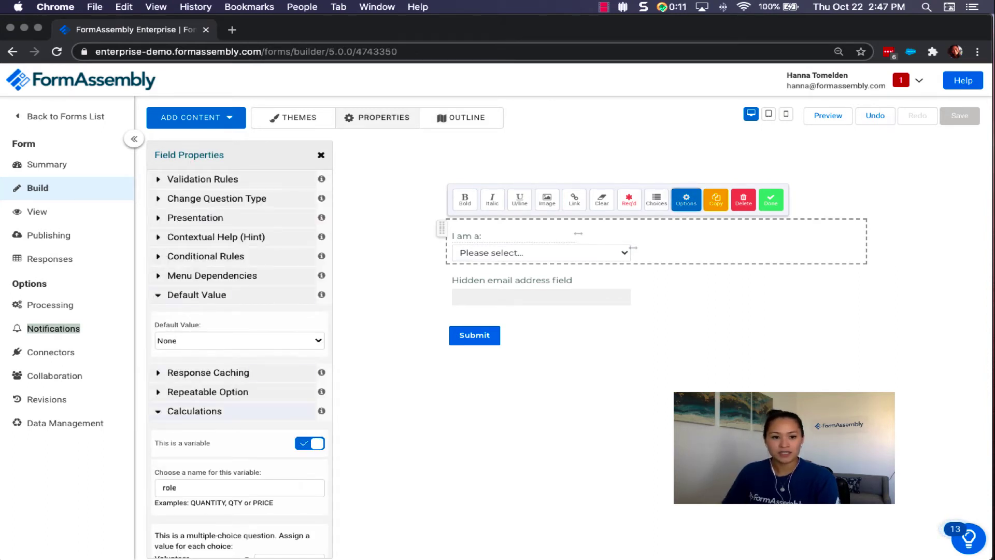
scroll(239, 363, down, 5)
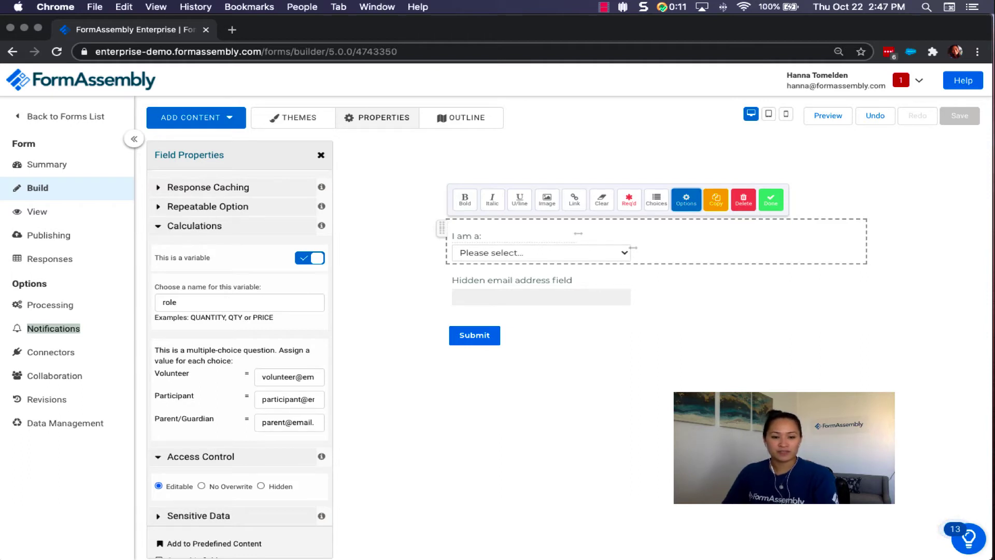
double_click(169, 302)
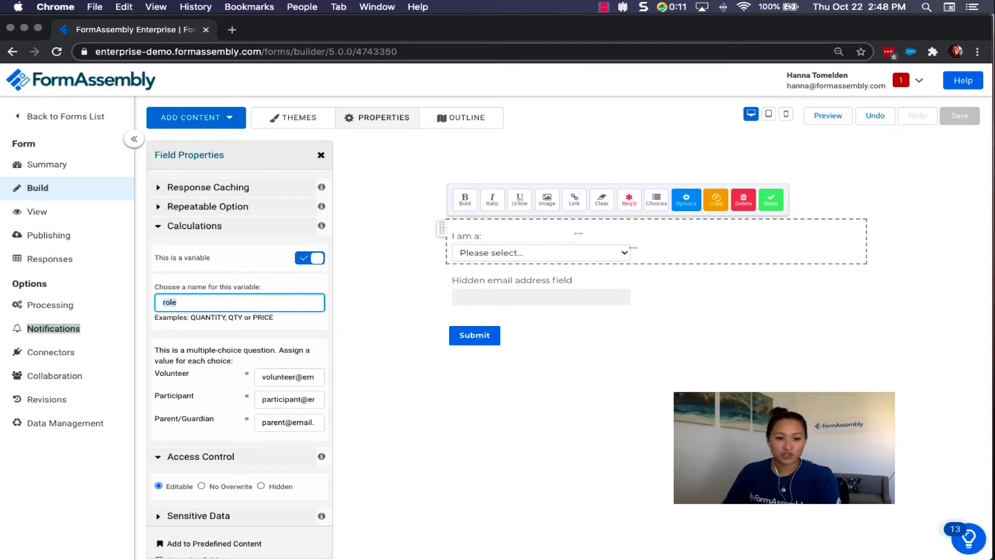
scroll(240, 358, down, 2)
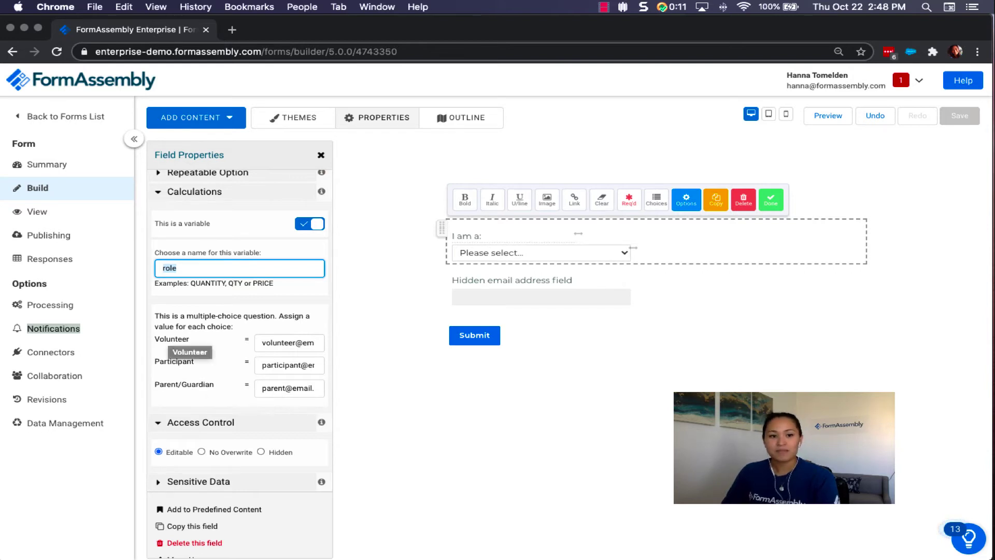
drag(262, 342, 282, 343)
click(313, 343)
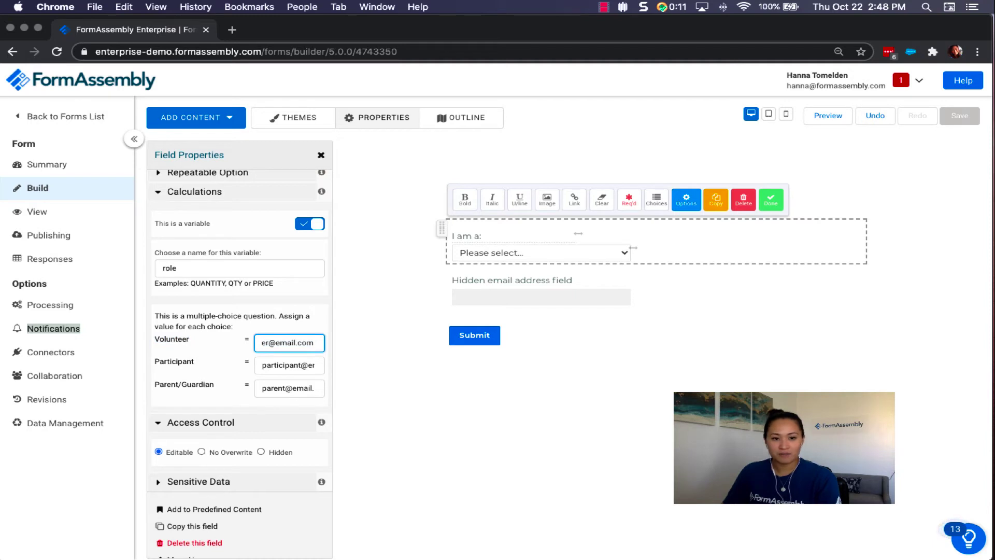
drag(155, 361, 194, 361)
click(311, 365)
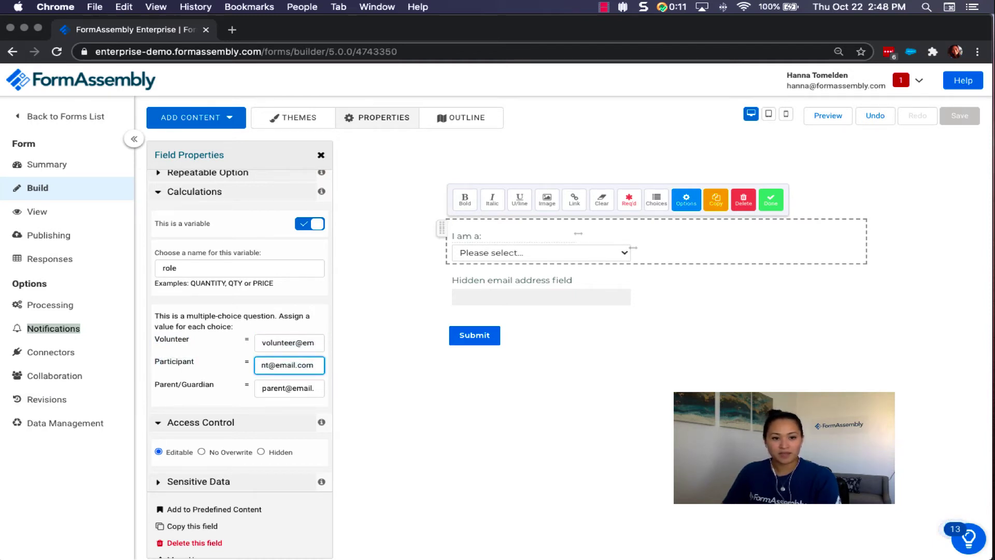
drag(155, 384, 214, 384)
click(311, 389)
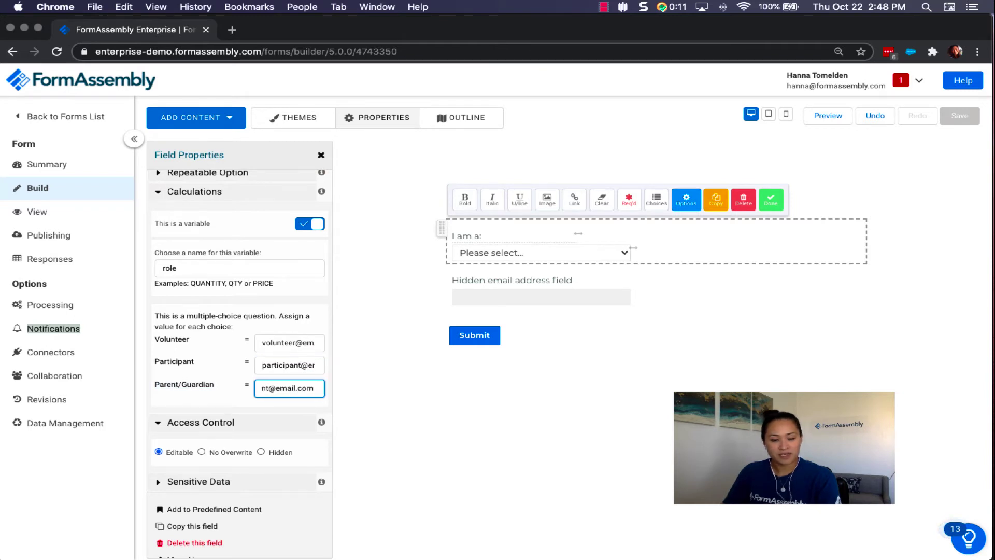
key(Escape)
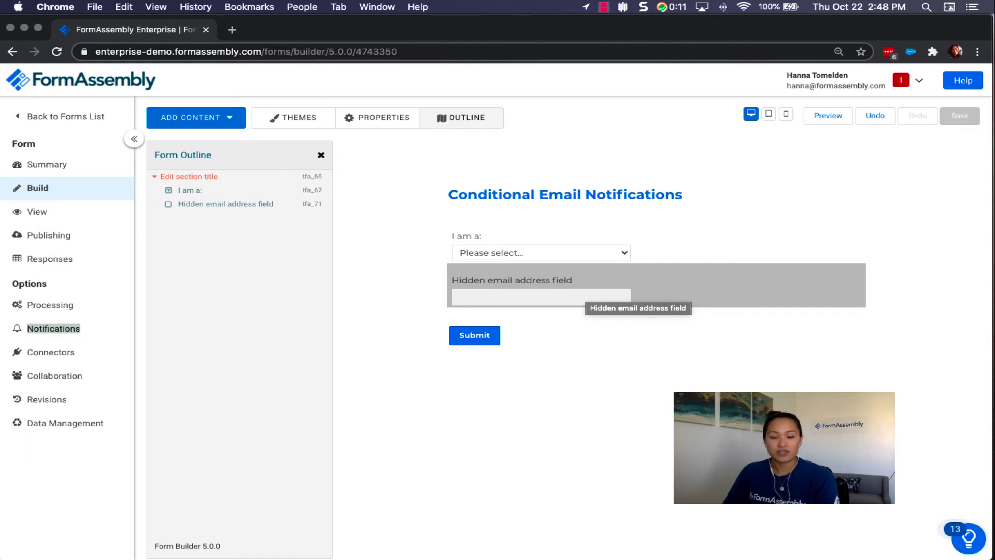
click(631, 292)
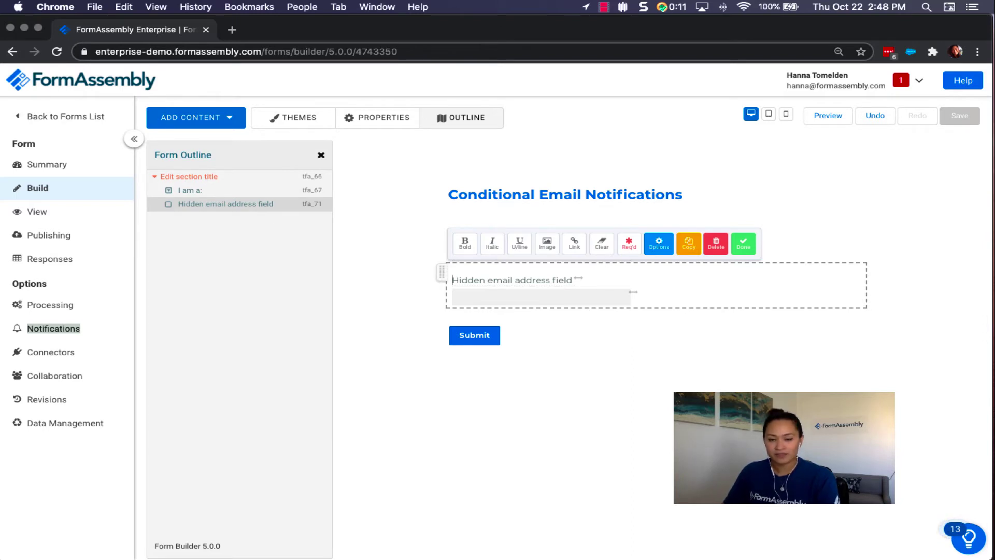
click(658, 243)
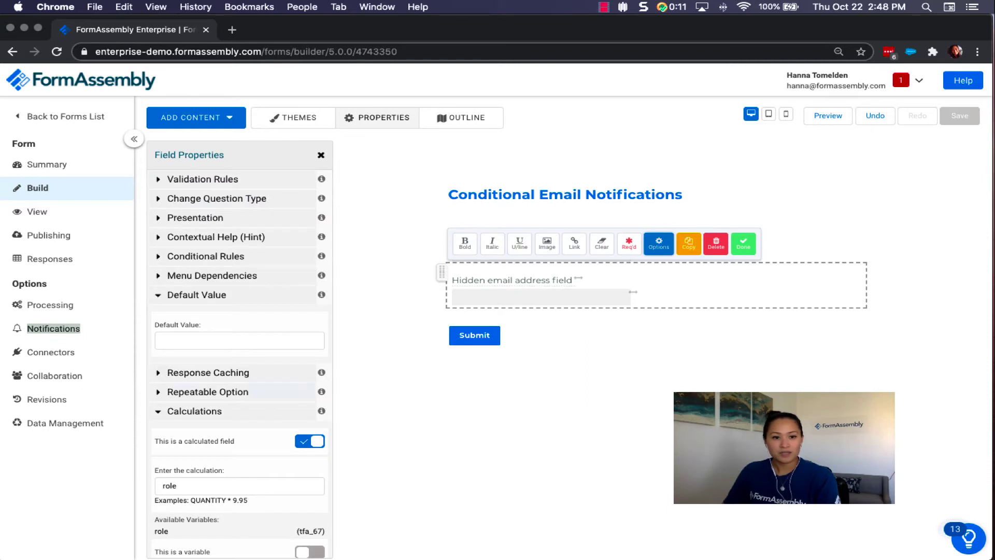
scroll(240, 363, down, 4)
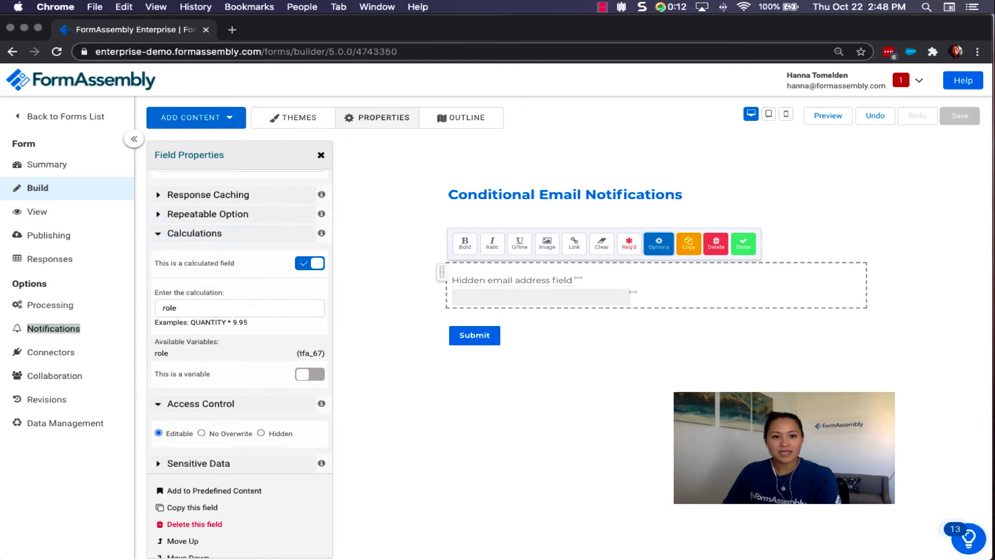
drag(165, 263, 218, 262)
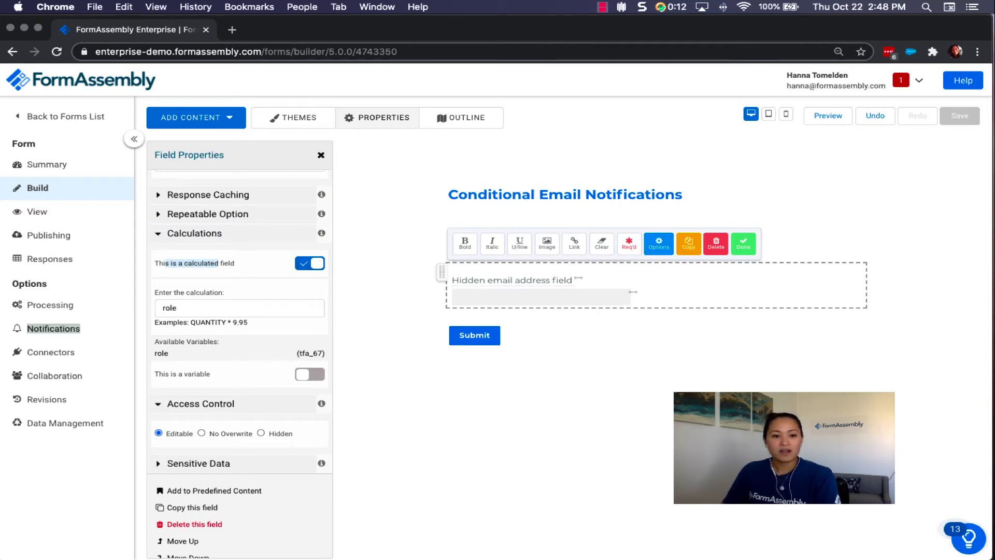
click(169, 308)
double_click(170, 308)
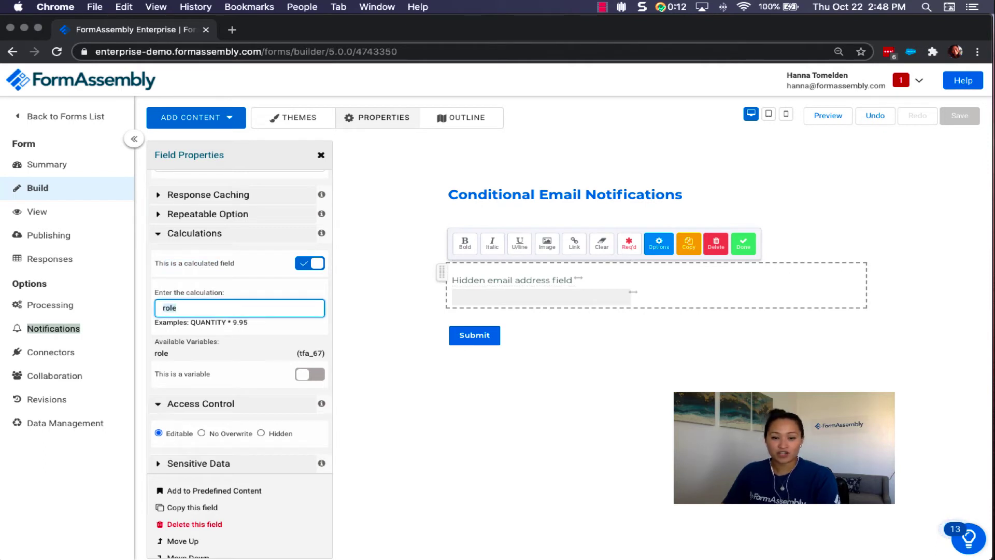
click(178, 308)
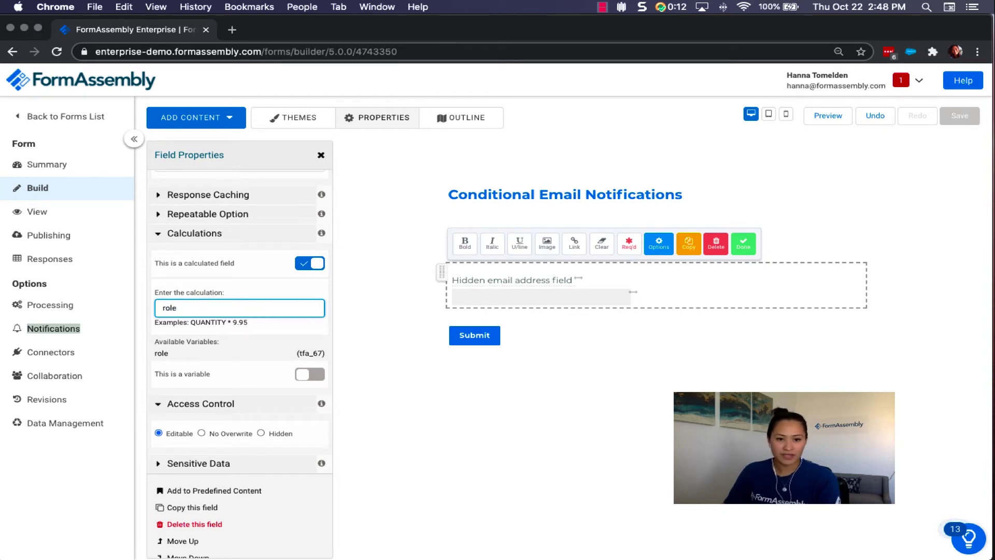
key(shift+Left)
key(shift+Left)
key(shift+Left)
key(shift+Left)
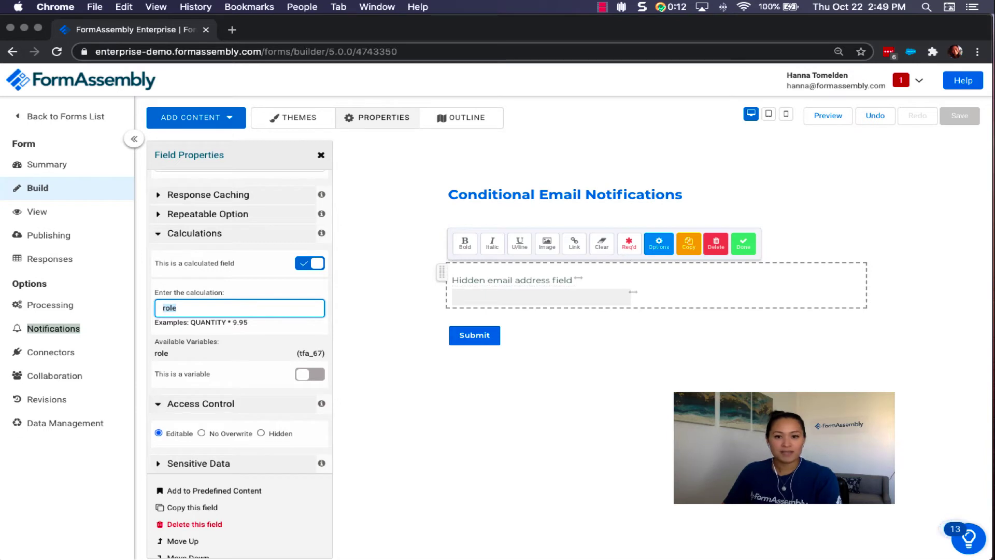
click(743, 243)
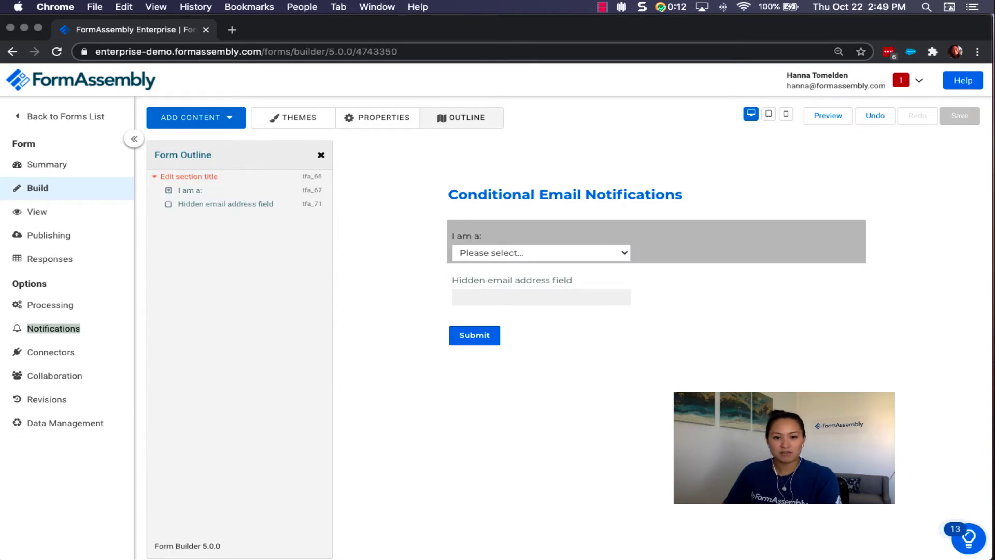
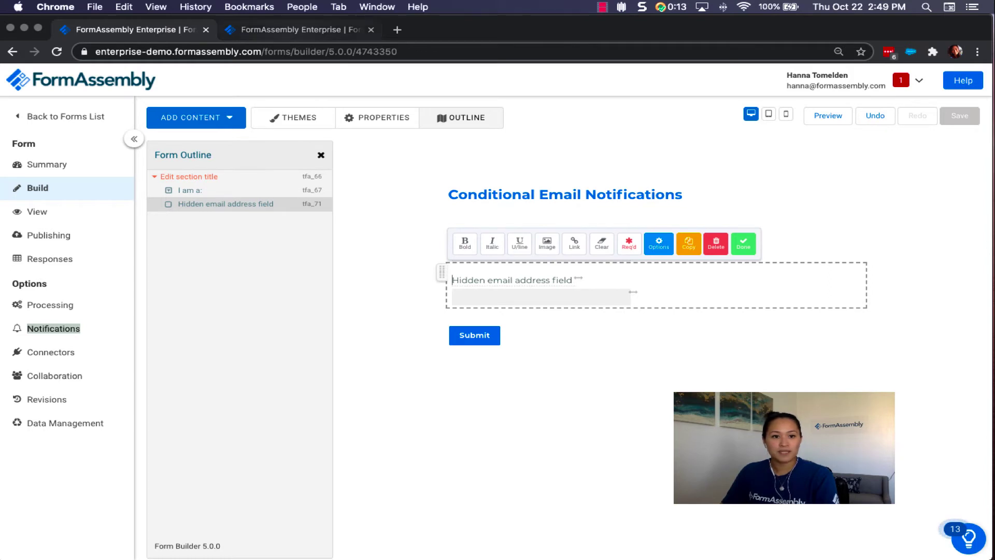
Switch over to the form's notification settings page.
key(ctrl+Tab)
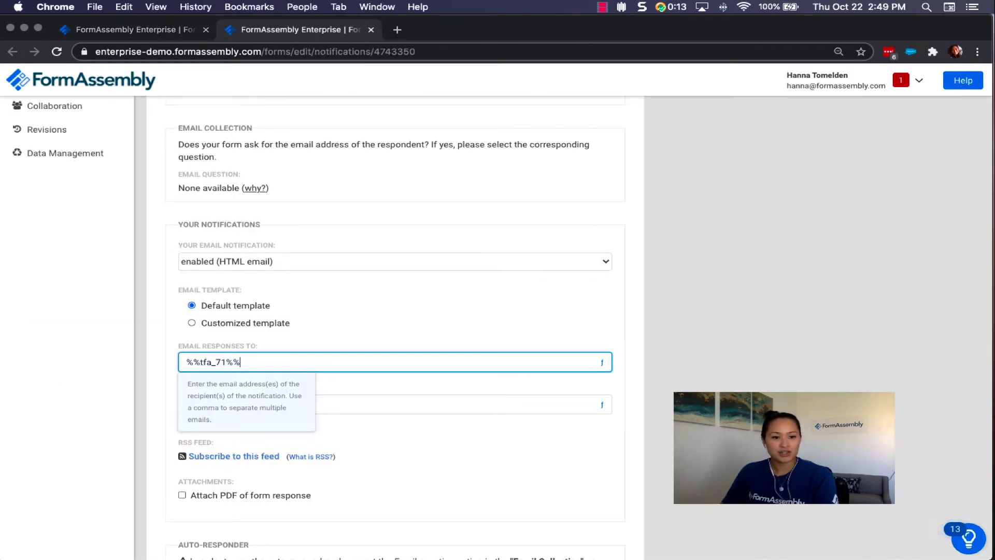
Replace the notification recipient with the Hidden email address field reference (%%tfa_71%%) and apply it.
key(alt+shift+Left)
key(alt+shift+Left)
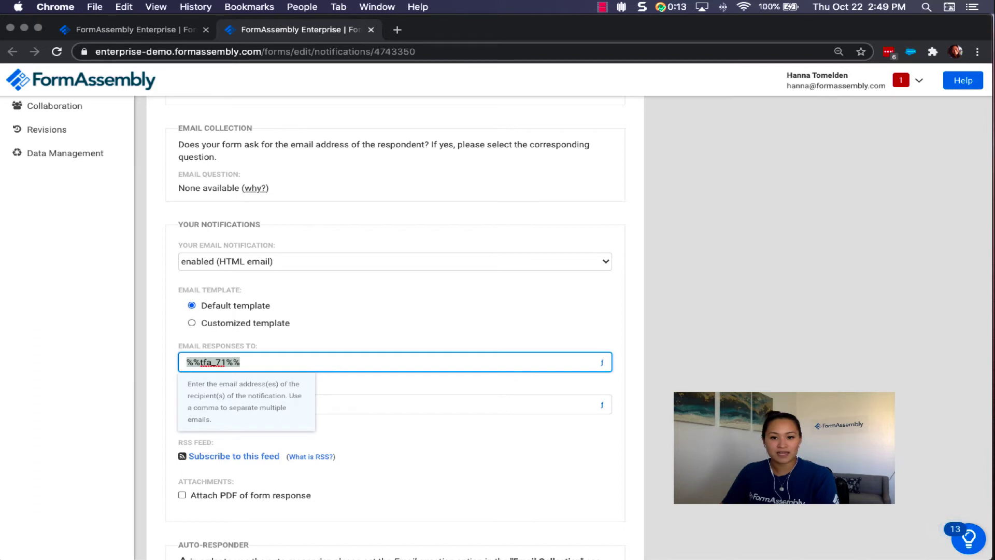
click(602, 361)
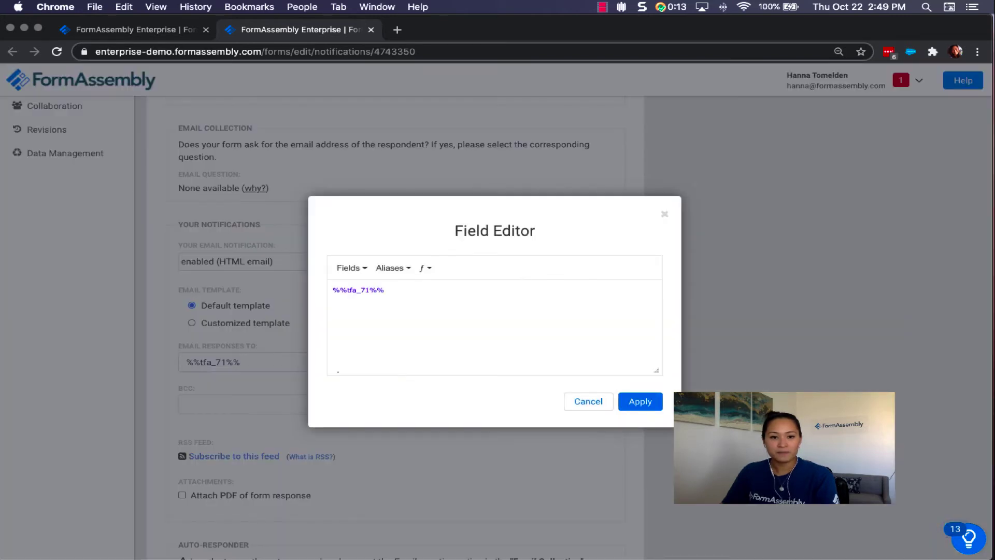
key(super+a)
key(BackSpace)
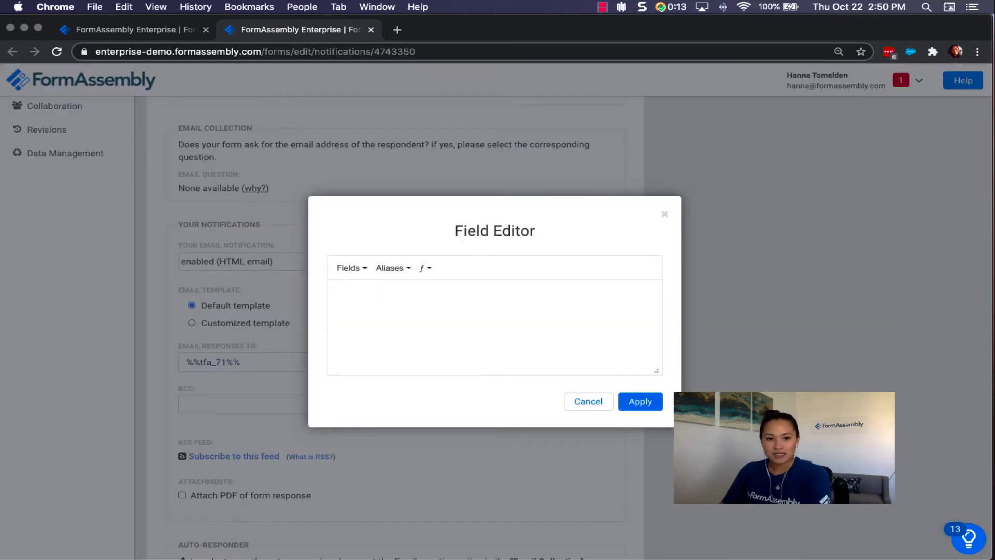
mouse_move(377, 287)
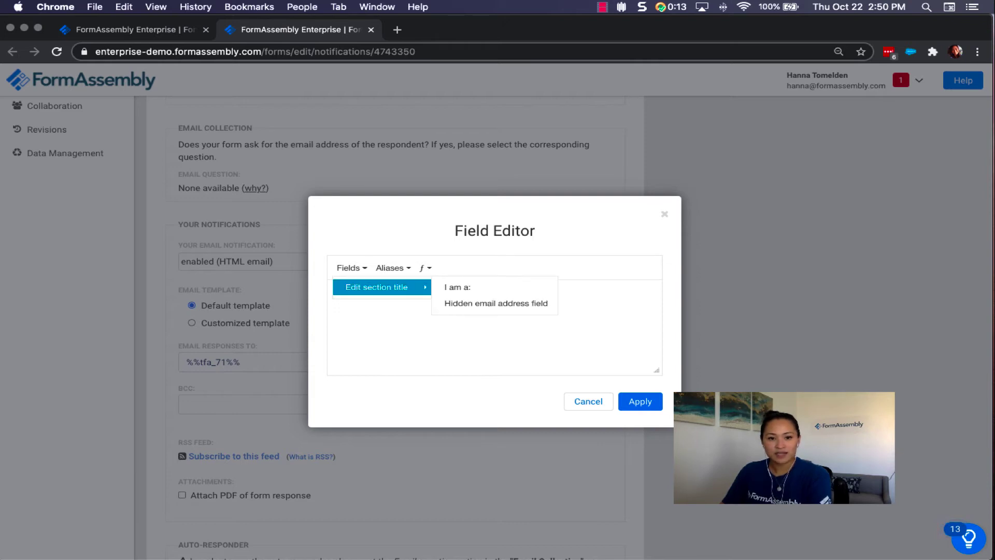
click(496, 303)
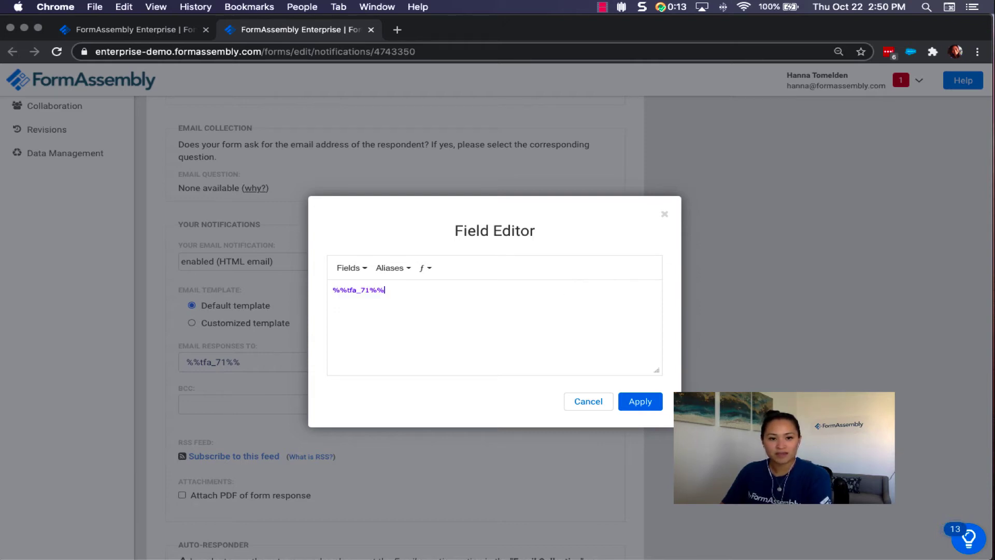
click(640, 401)
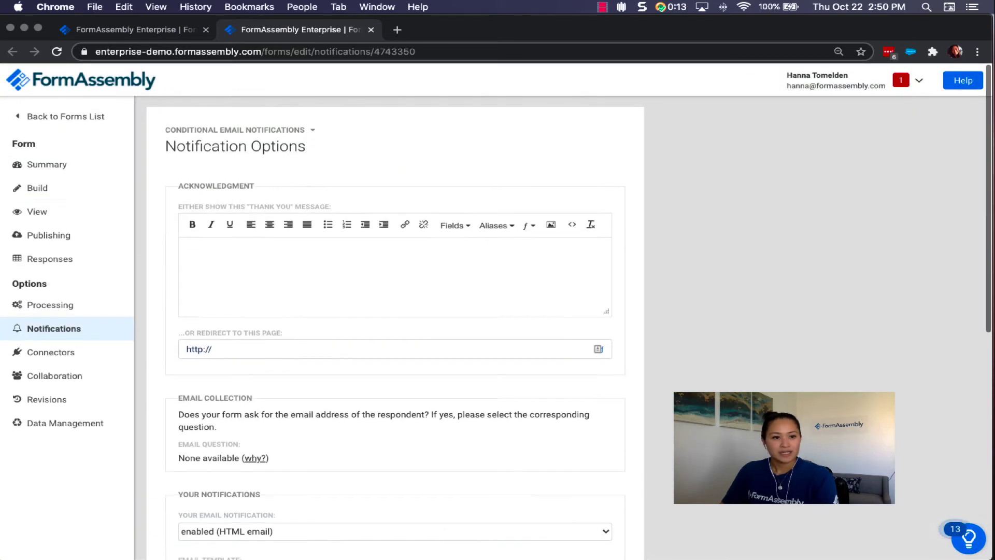
On the live form, choose Volunteer, Participant, then Parent/Guardian and check each auto-filled hidden email.
click(37, 211)
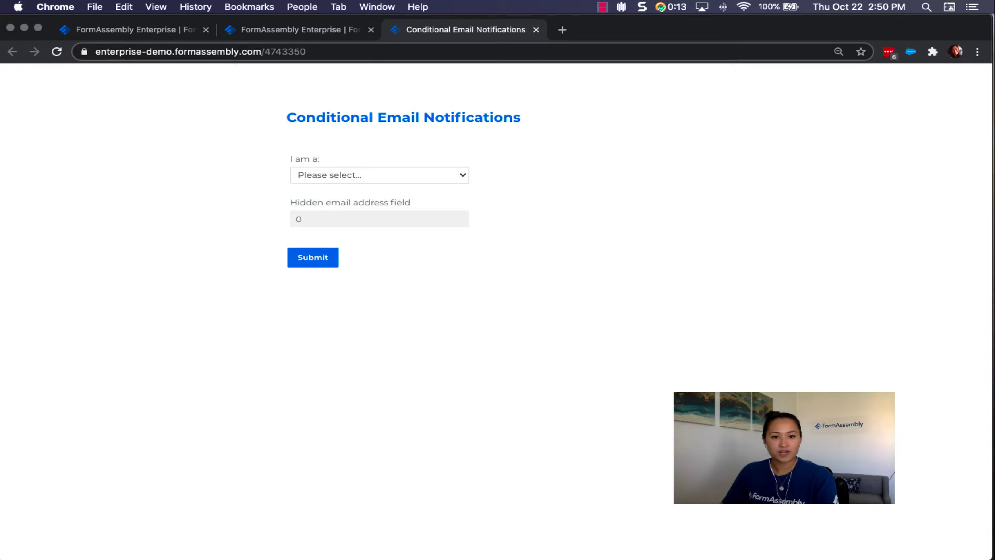
click(379, 175)
click(334, 185)
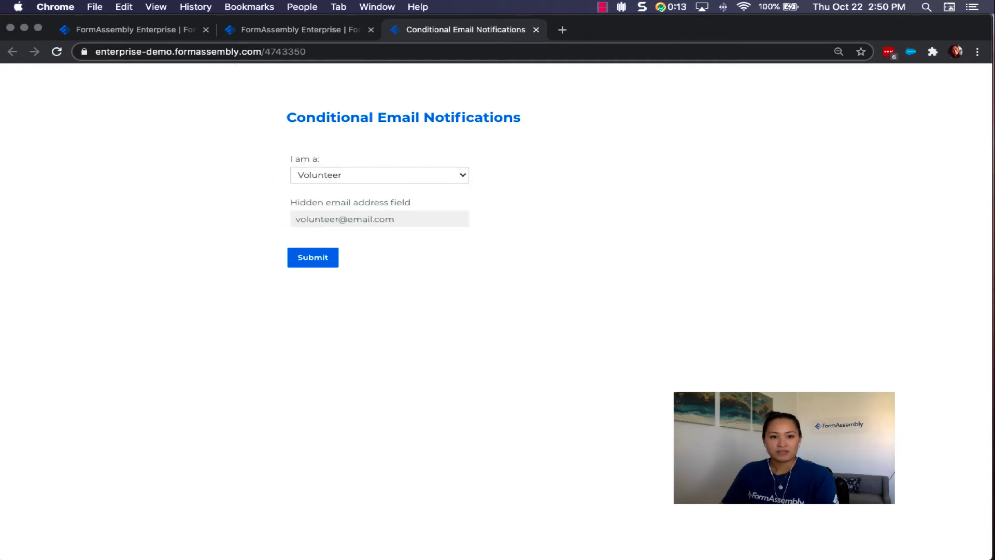
drag(395, 219, 295, 219)
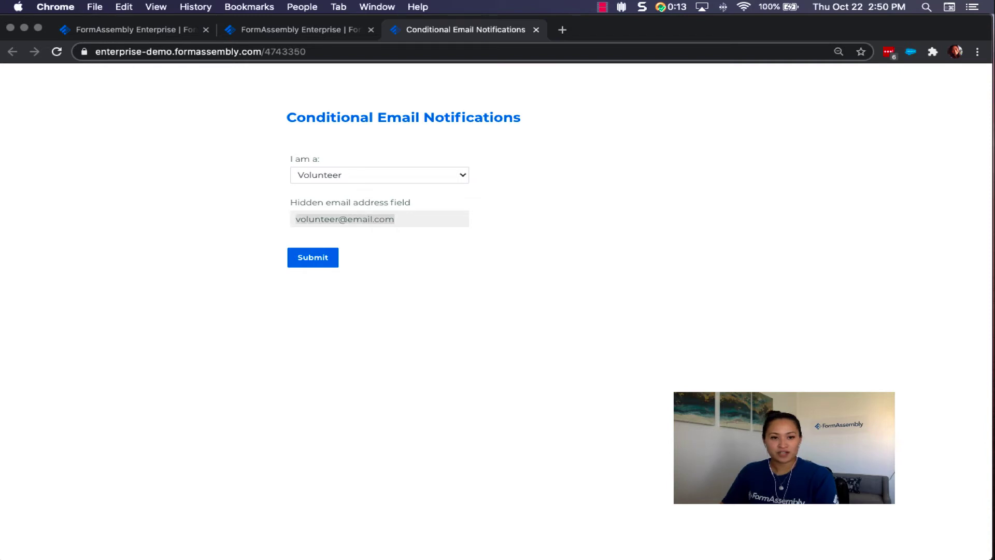
click(379, 175)
click(318, 185)
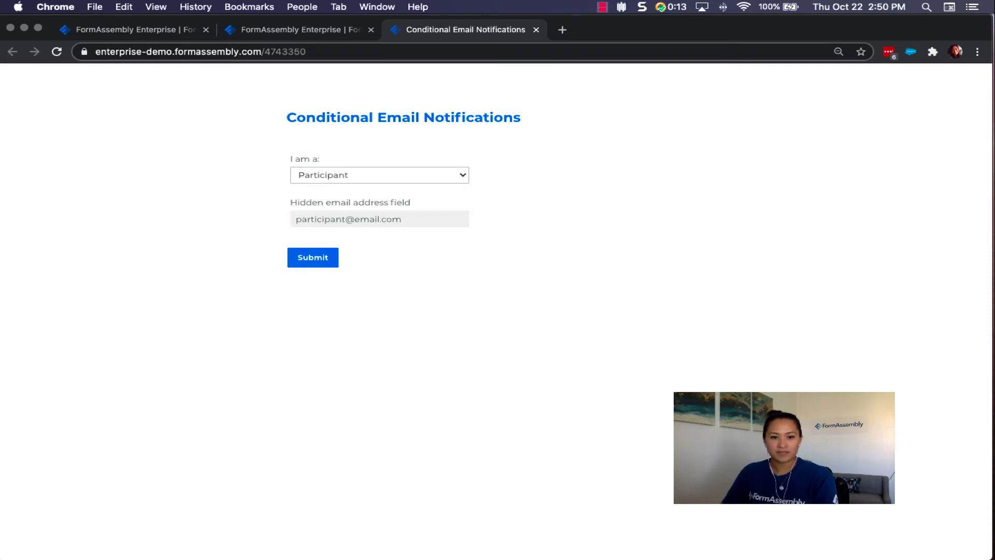
drag(401, 219, 296, 219)
click(379, 175)
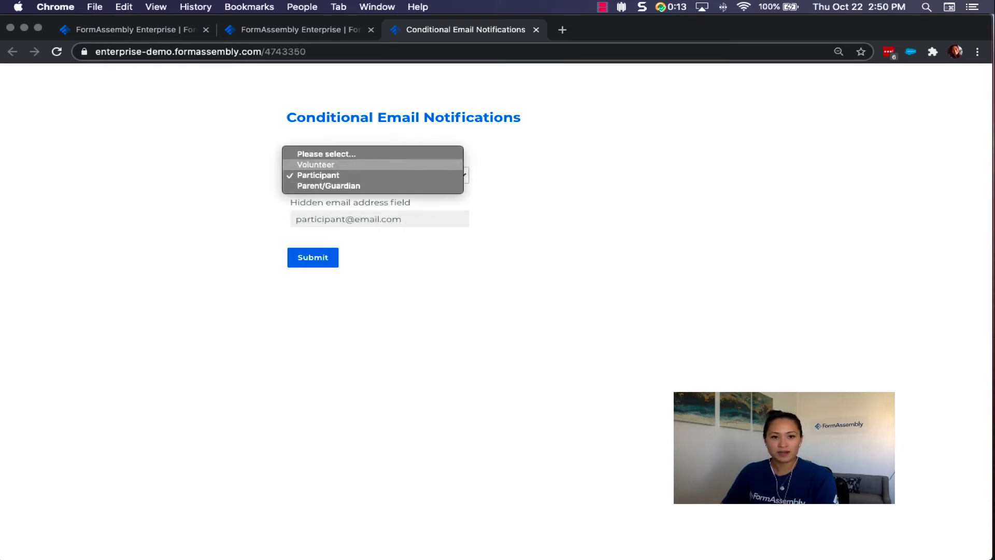
click(329, 185)
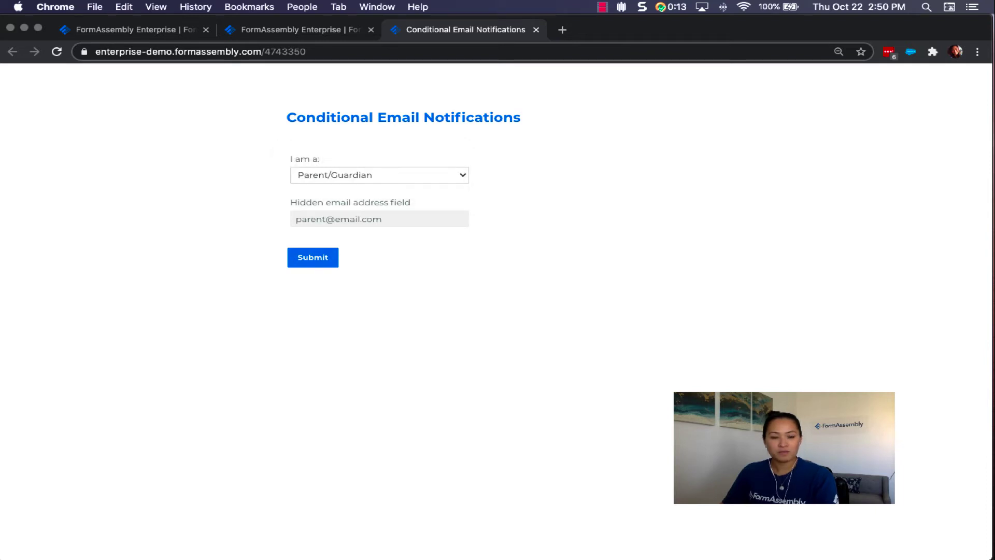
drag(381, 219, 296, 219)
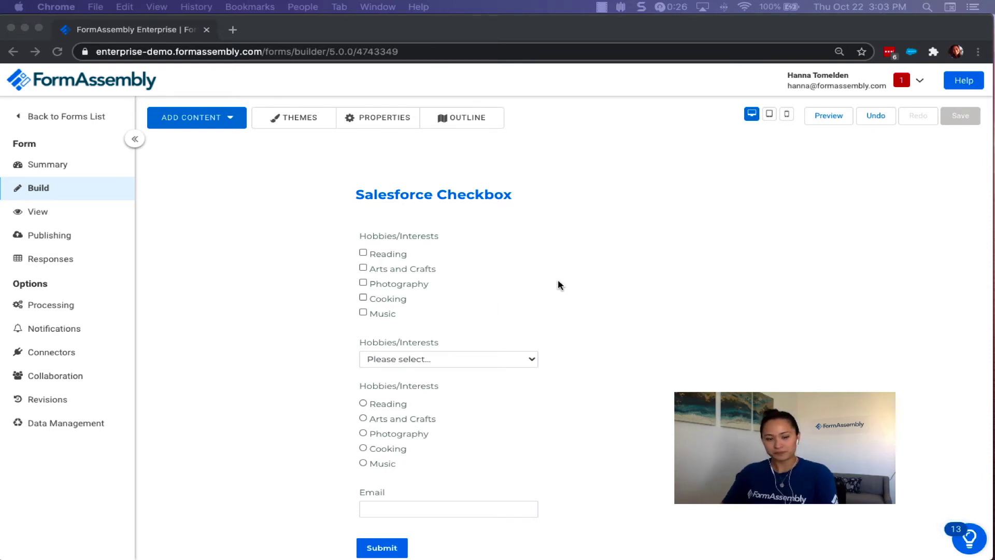
click(396, 239)
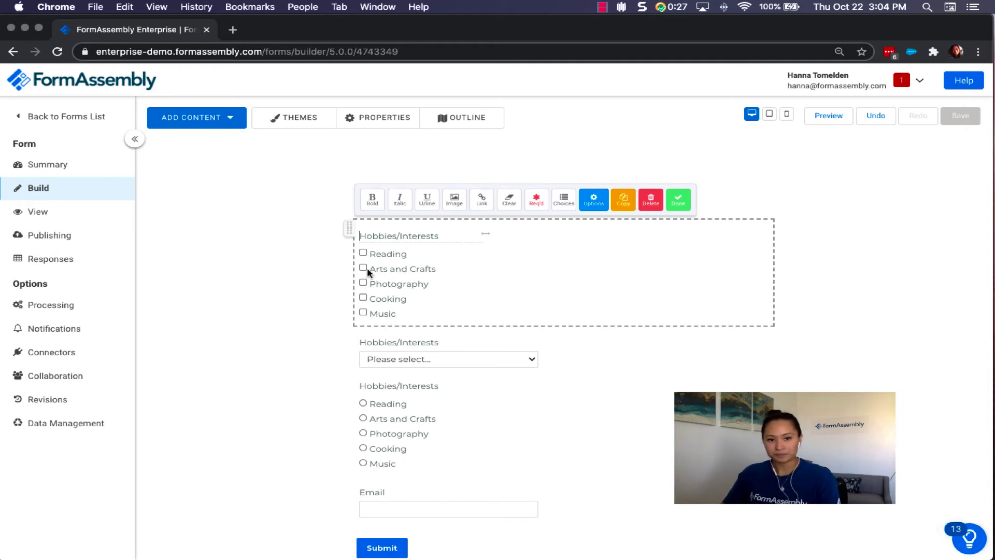
click(334, 271)
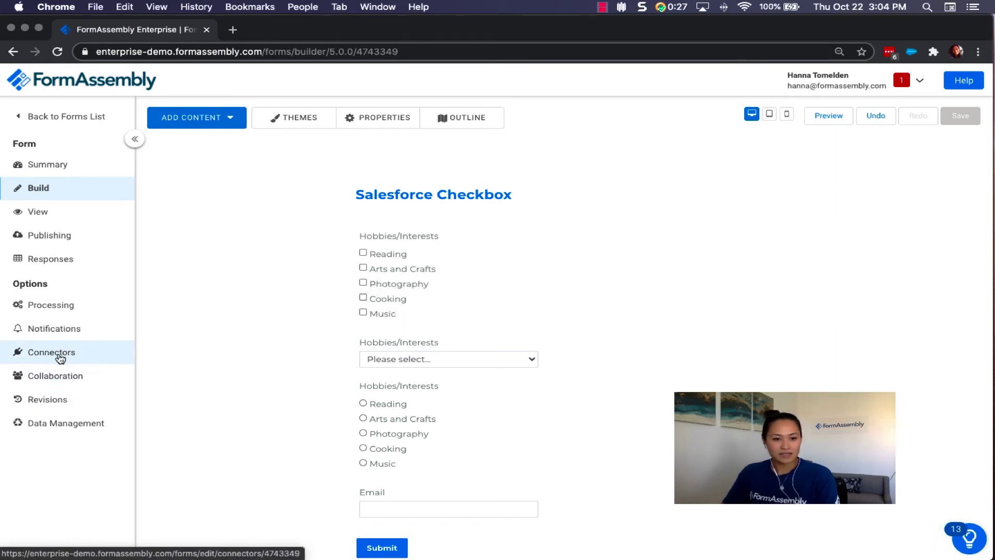
Open Connectors in a new tab, configure Salesforce (Prefill), and scroll to the Hobbies/Interests mappings.
right_click(61, 358)
click(78, 358)
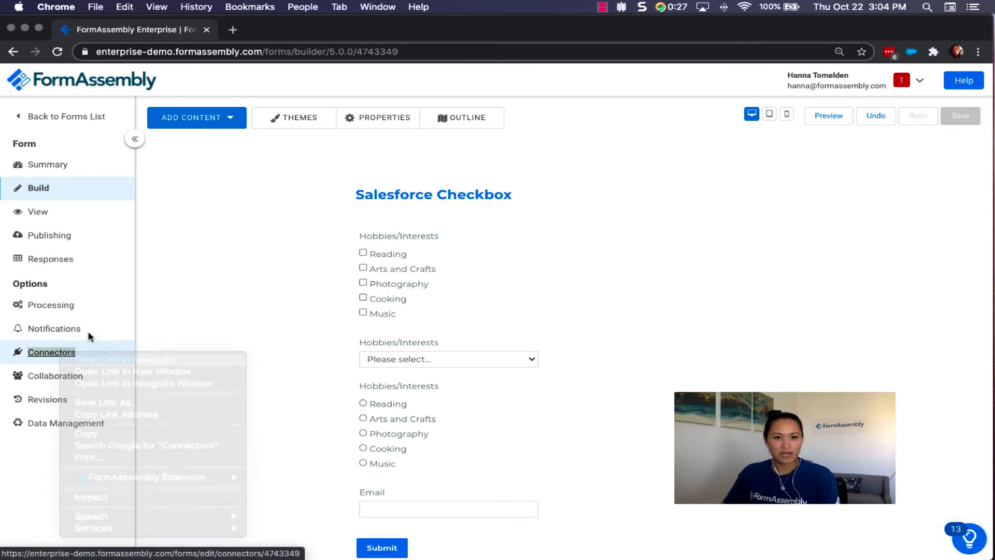
click(264, 31)
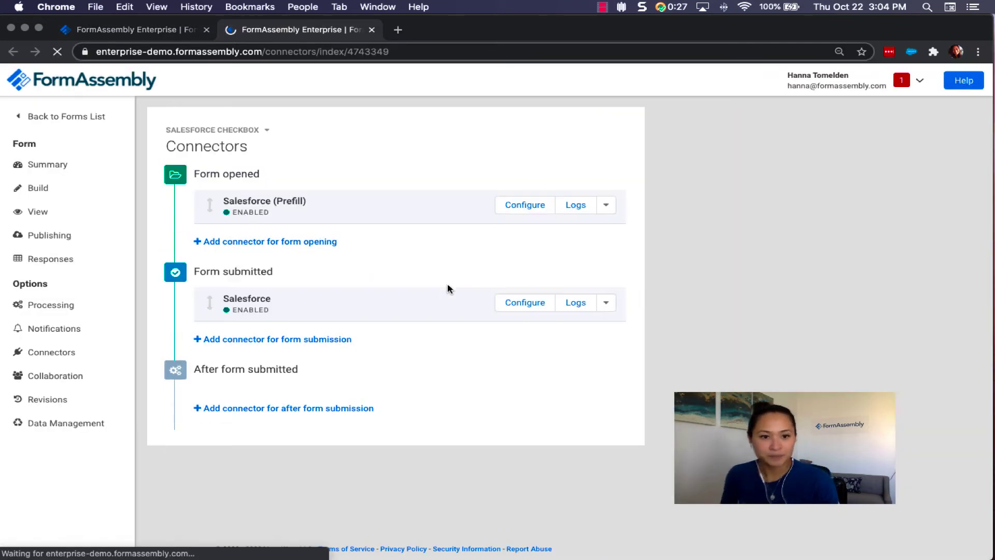
click(525, 205)
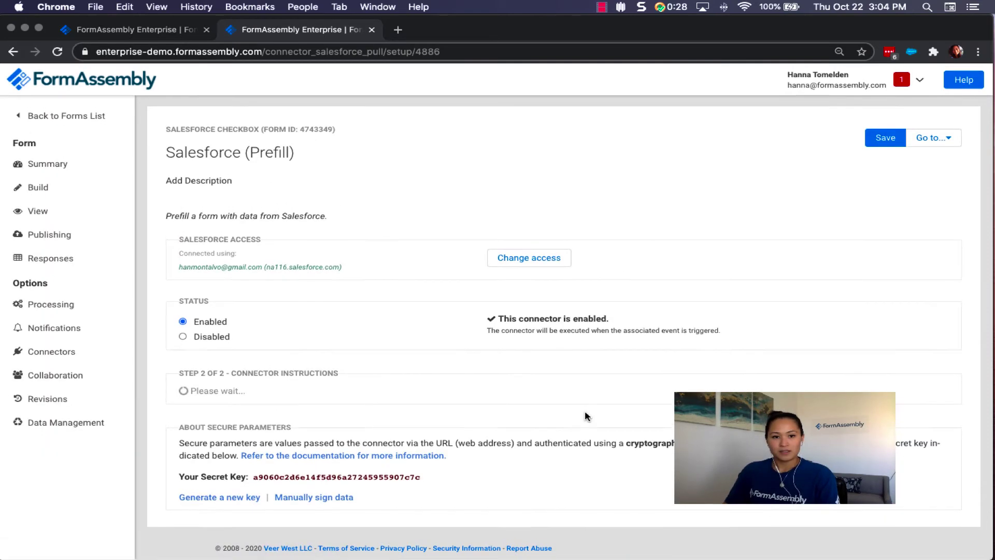
scroll(632, 382, down, 5)
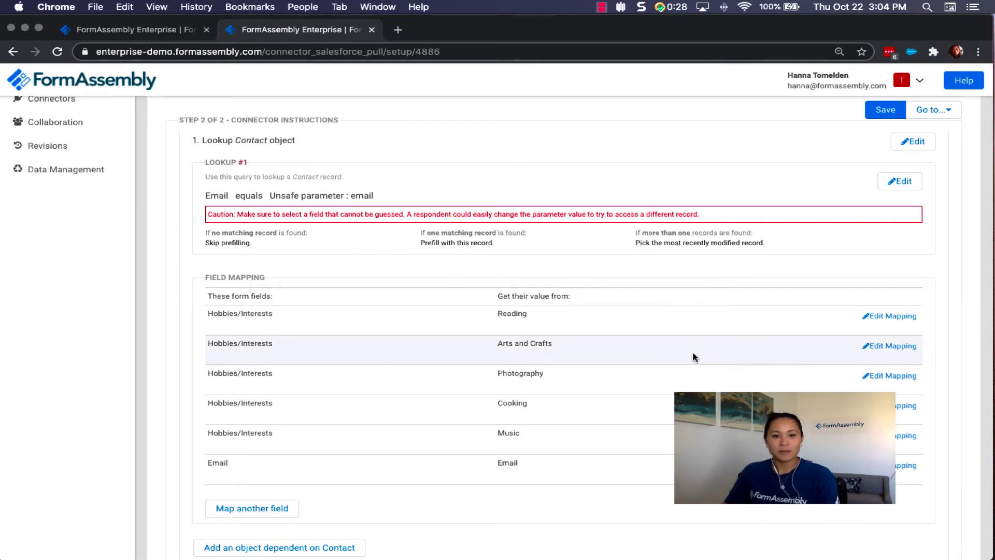
scroll(674, 342, down, 1)
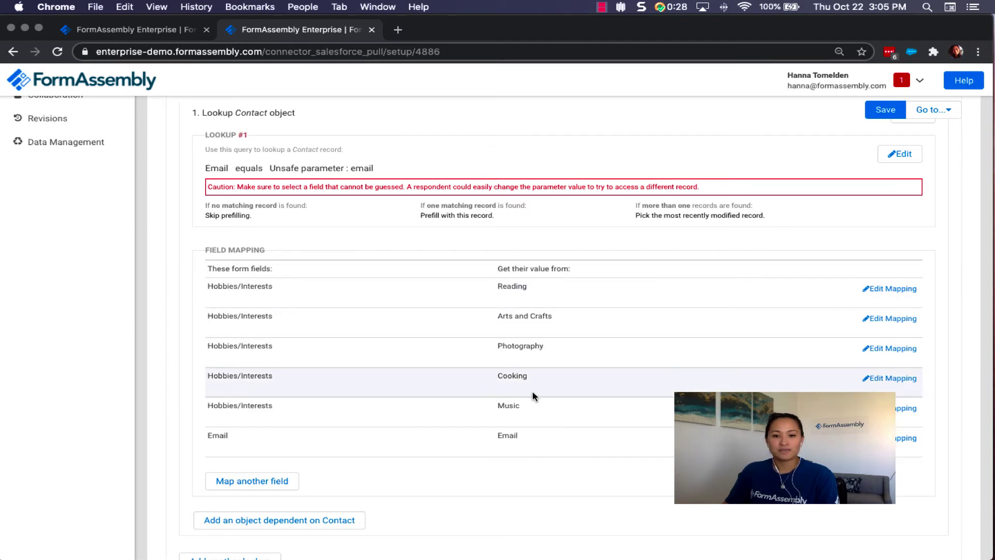
Edit the Reading mapping so Hobbies/Interests' Reading choice maps to Checked.
click(881, 292)
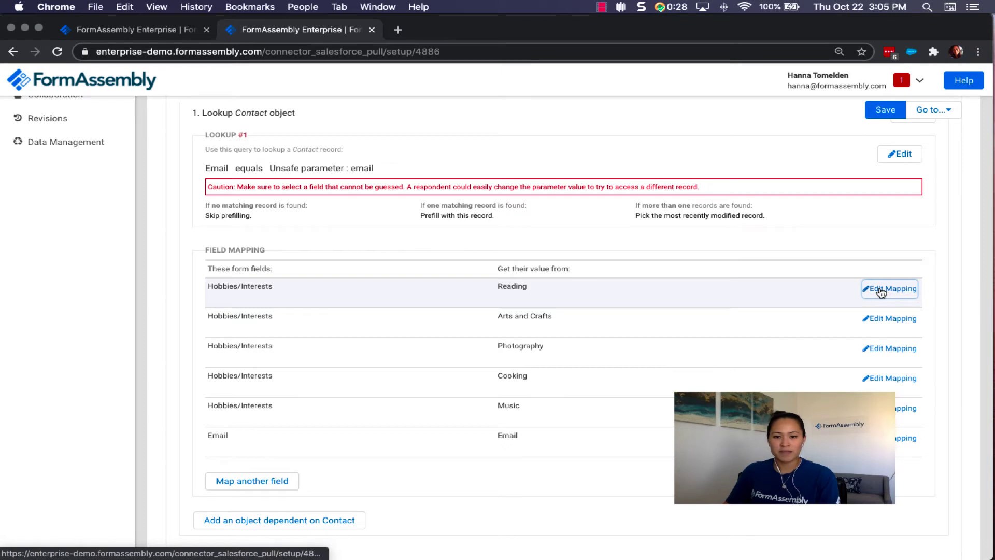
click(246, 291)
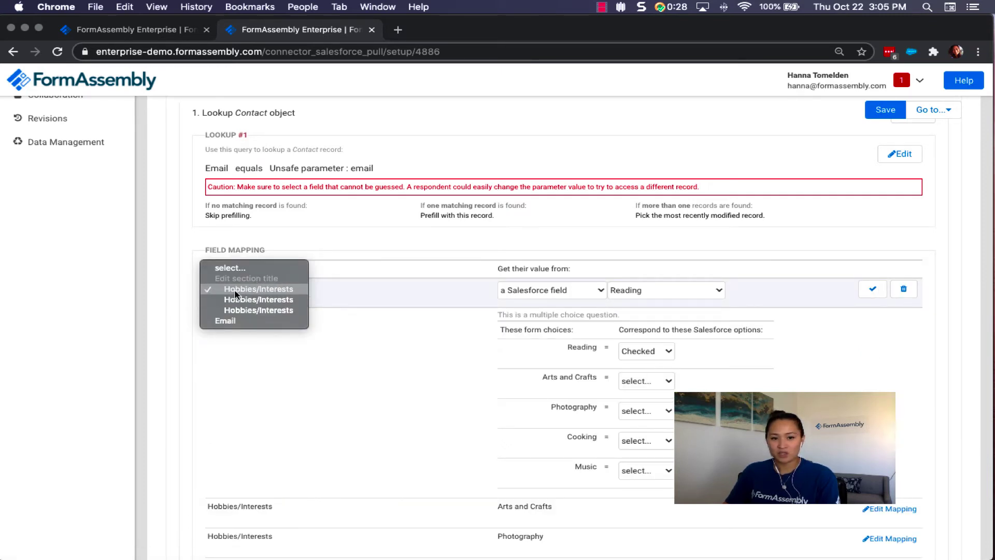
click(234, 291)
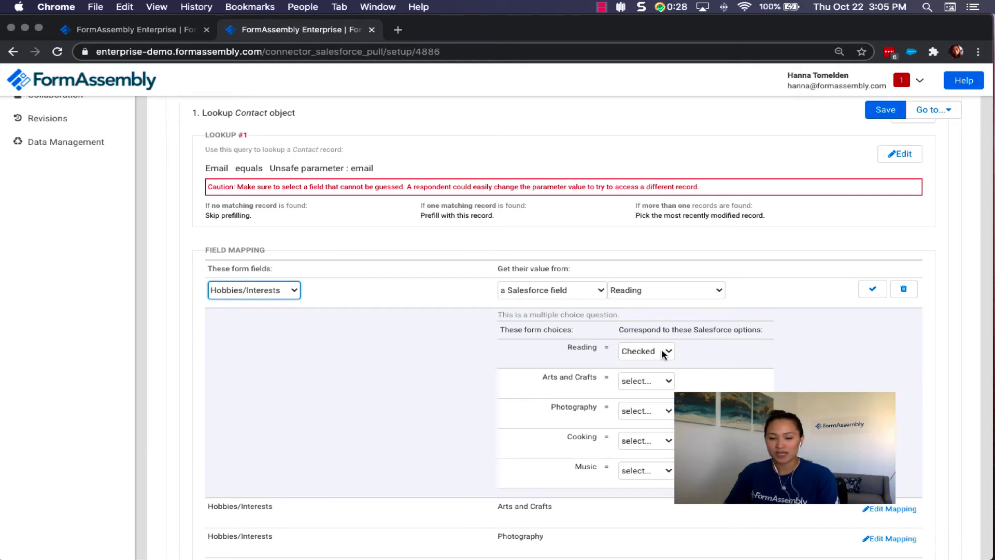
click(663, 353)
click(641, 351)
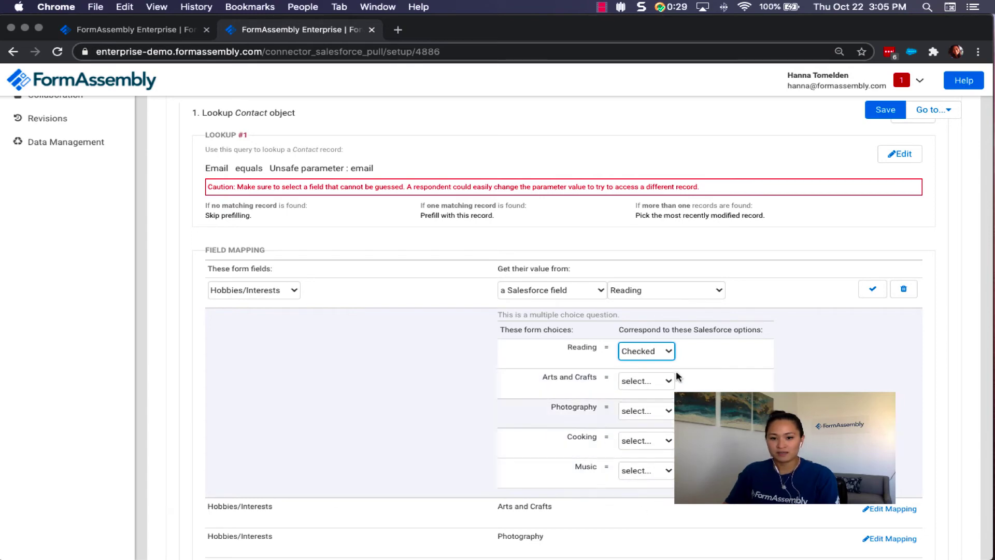
Save the Reading mapping, then map Arts and Crafts from Hobbies/Interests to Checked and save it.
click(879, 292)
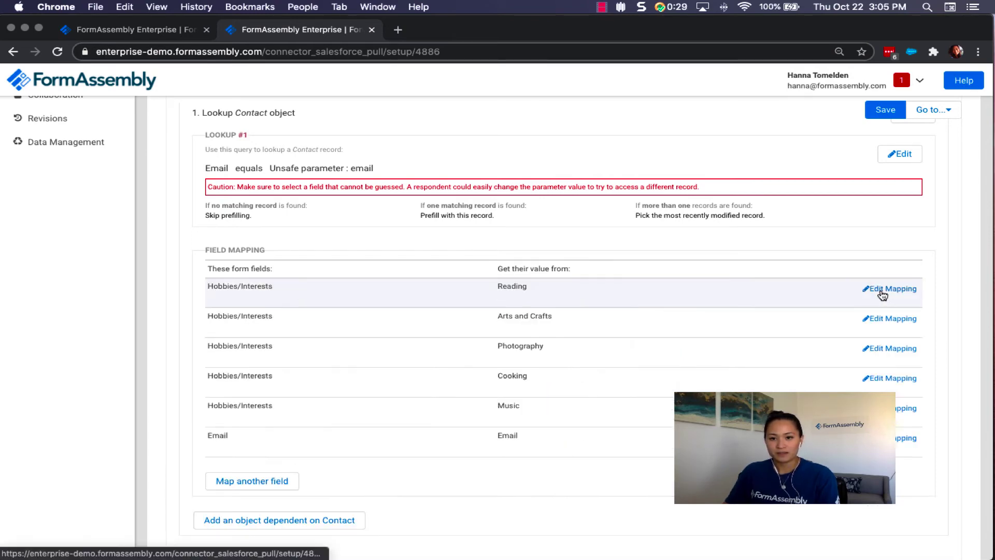
click(890, 323)
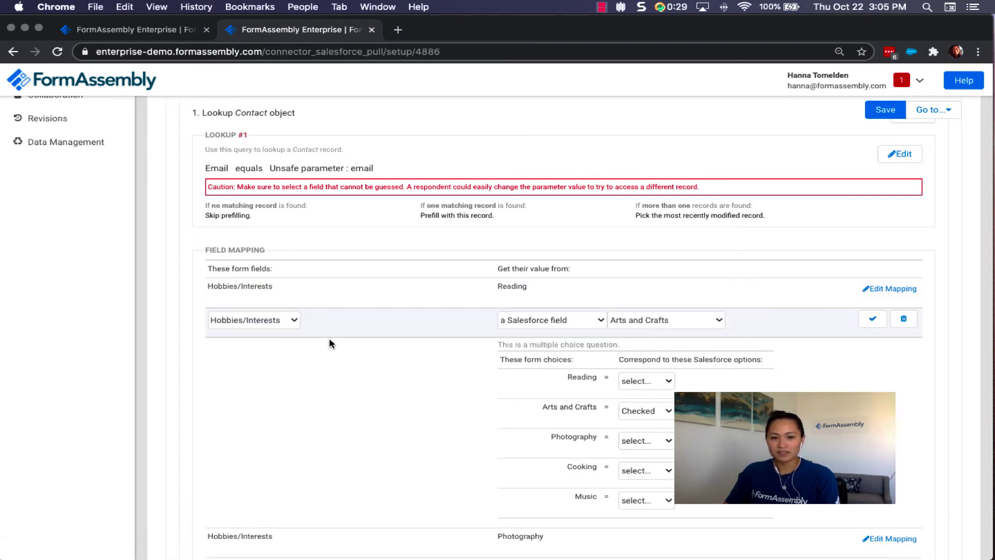
click(279, 322)
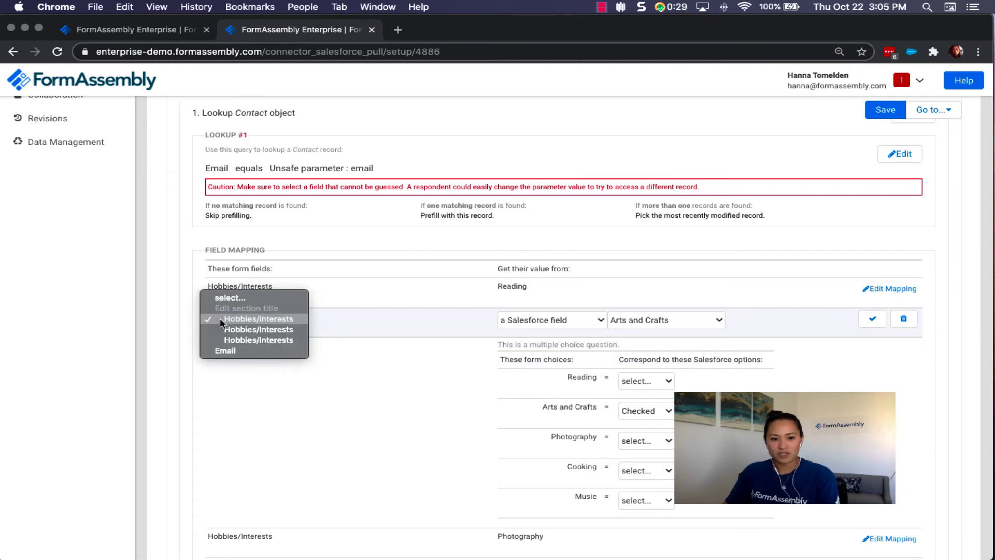
click(363, 324)
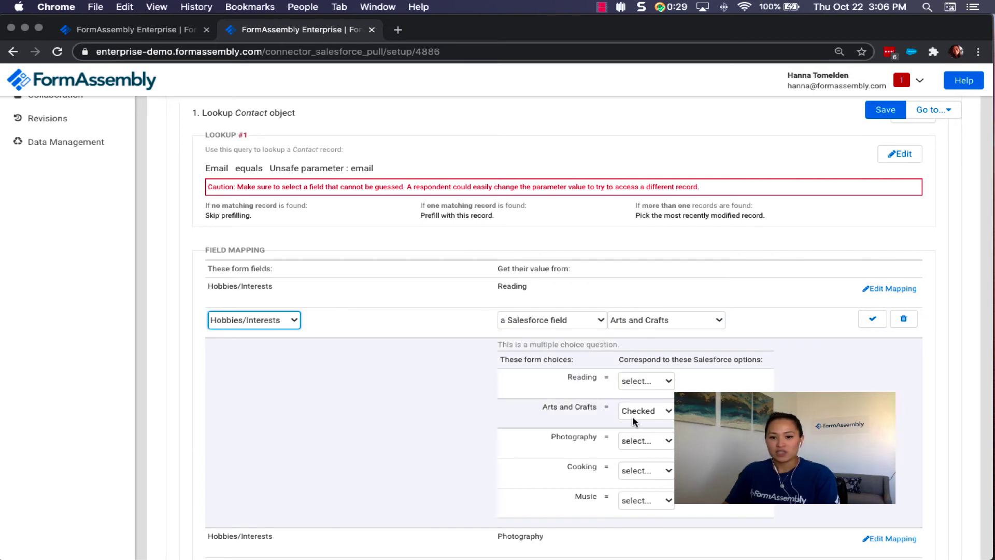
click(641, 412)
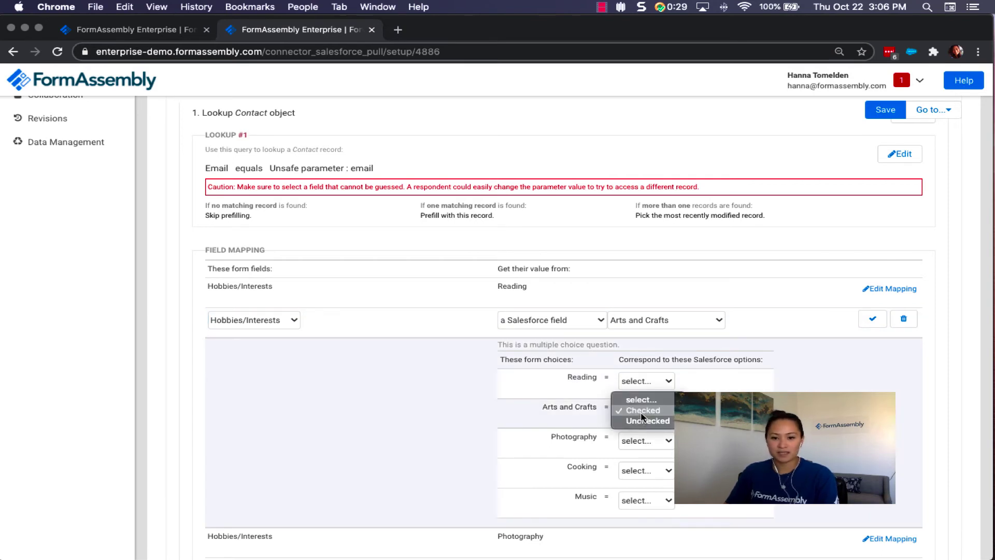
click(642, 414)
click(873, 319)
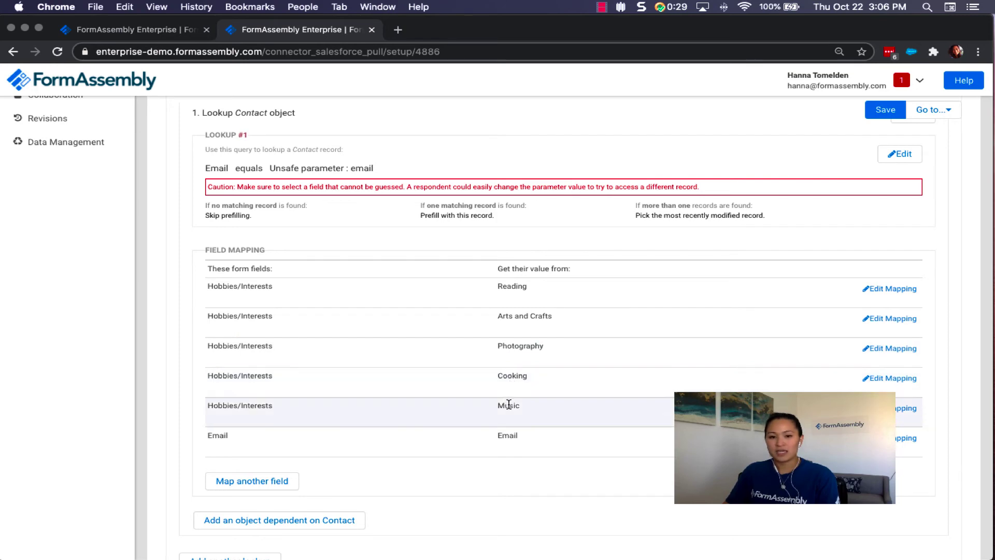
scroll(597, 233, up, 5)
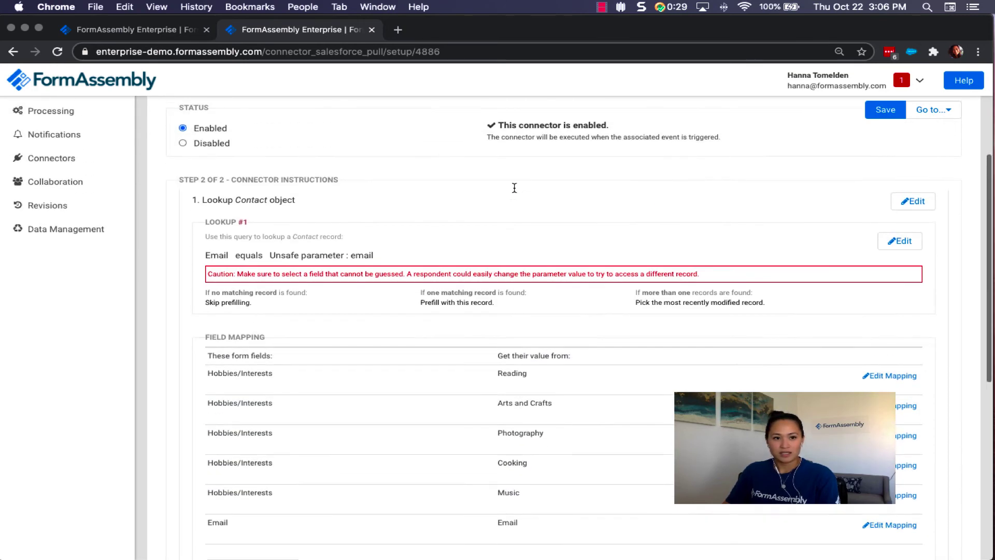
scroll(93, 162, up, 4)
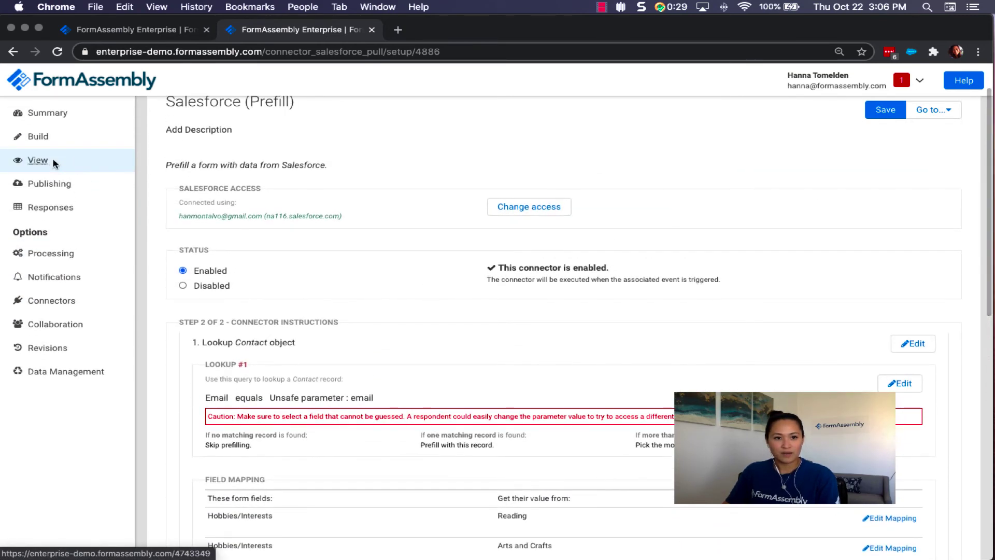
Open the live form with an ?email= parameter holding the contact's email address.
click(54, 162)
click(357, 54)
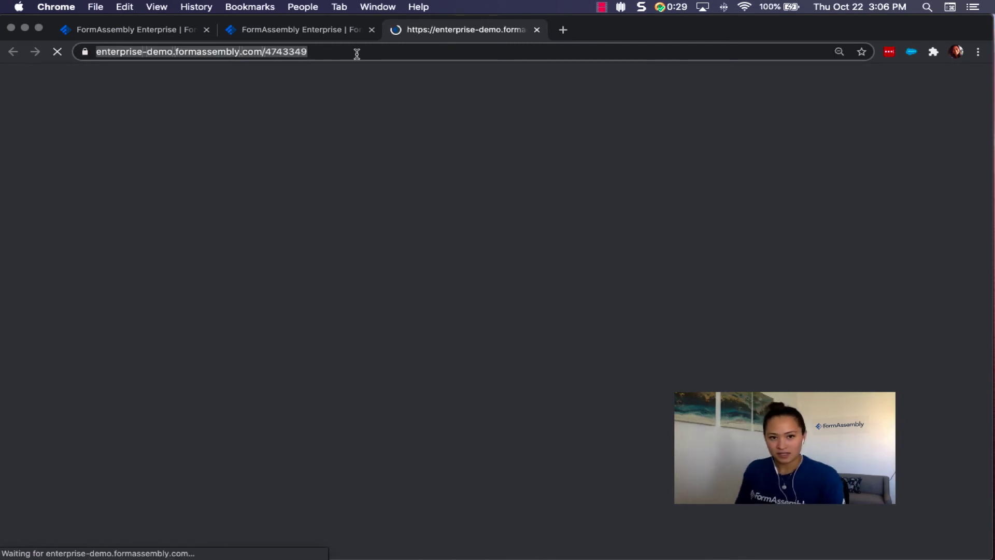
click(356, 53)
text(?)
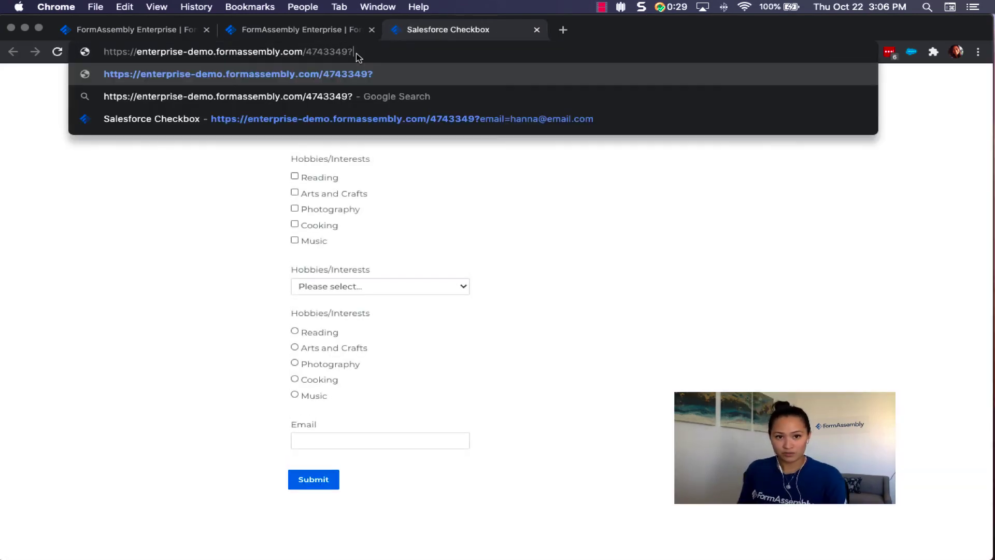
text(email)
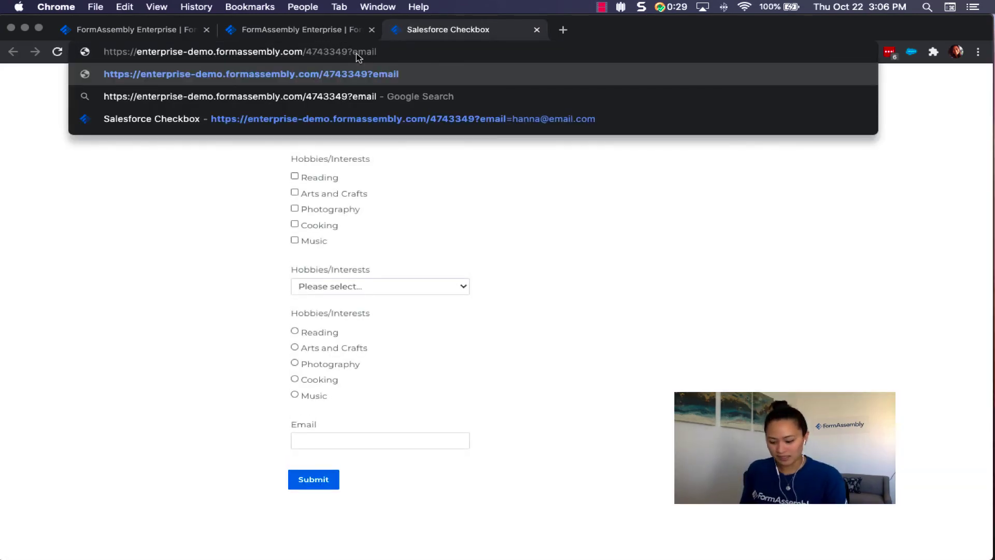
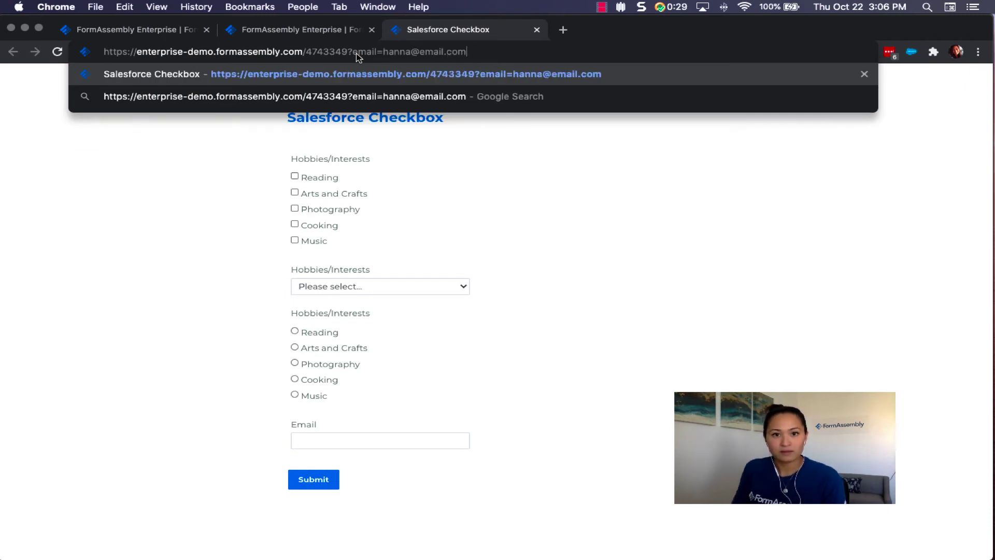
key(Return)
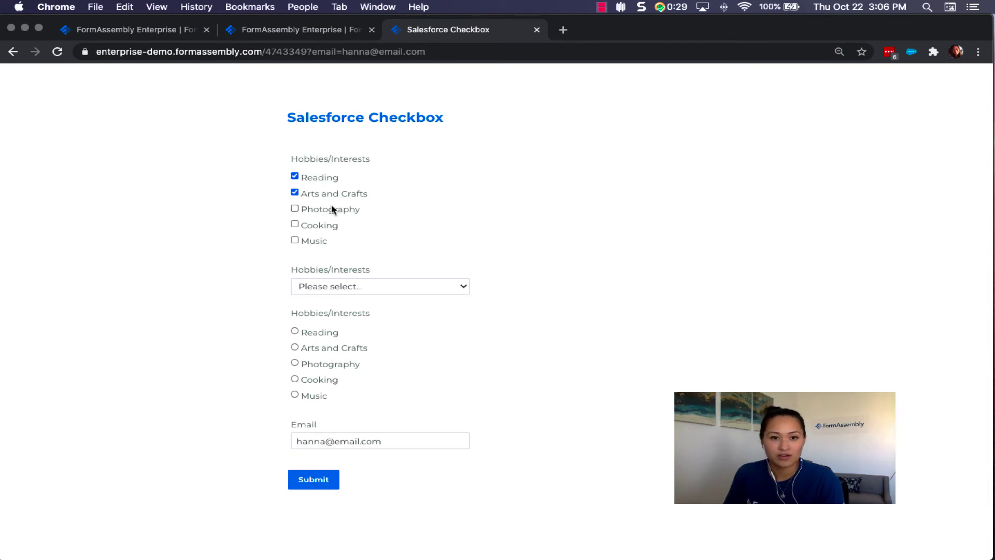
Uncheck Reading and Arts and Crafts, check Photography, submit, then reload the prefilled form URL.
click(451, 52)
key(super+c)
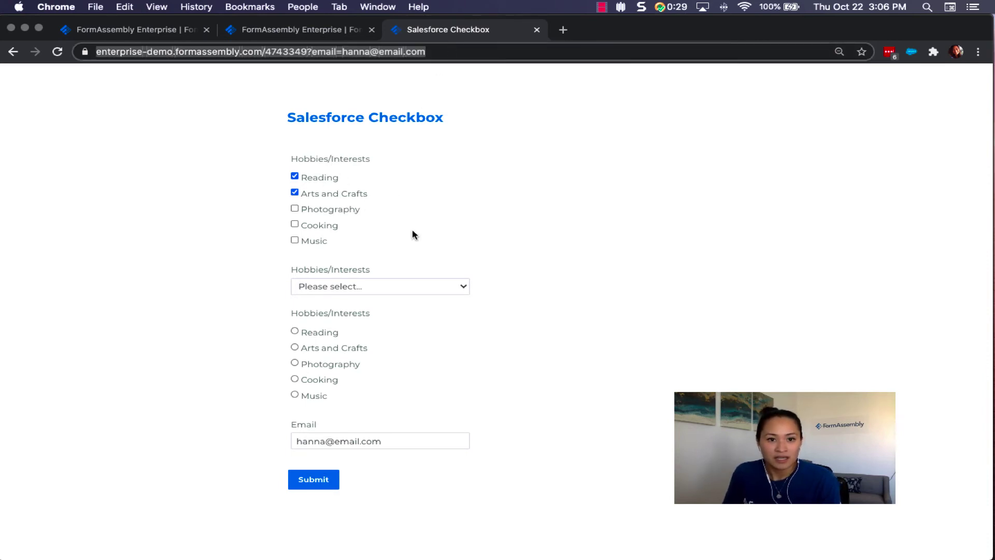
click(294, 177)
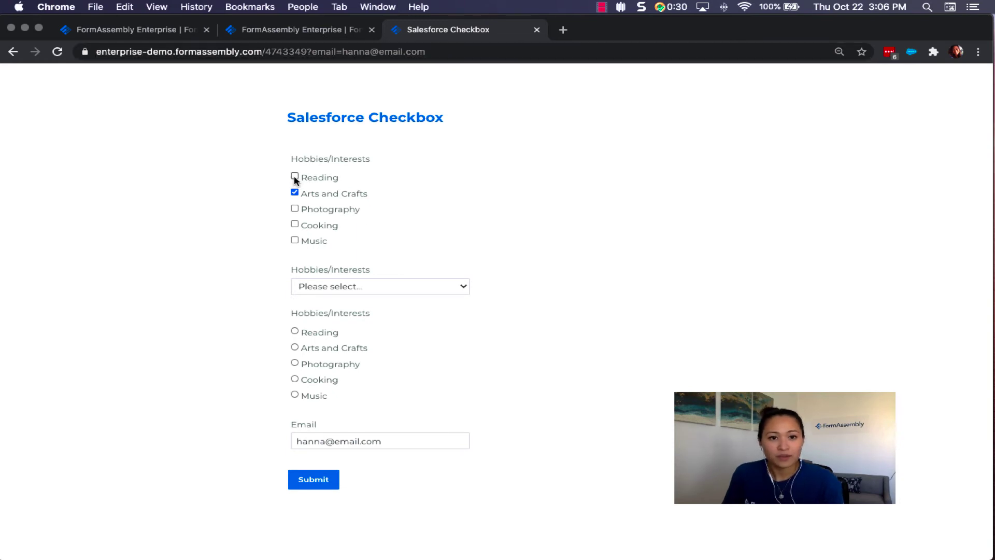
click(294, 193)
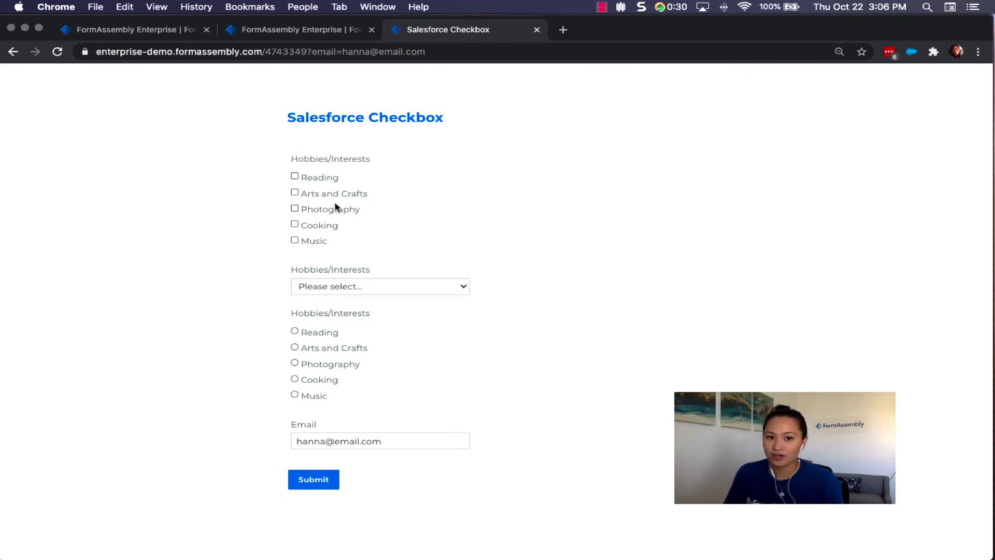
click(295, 208)
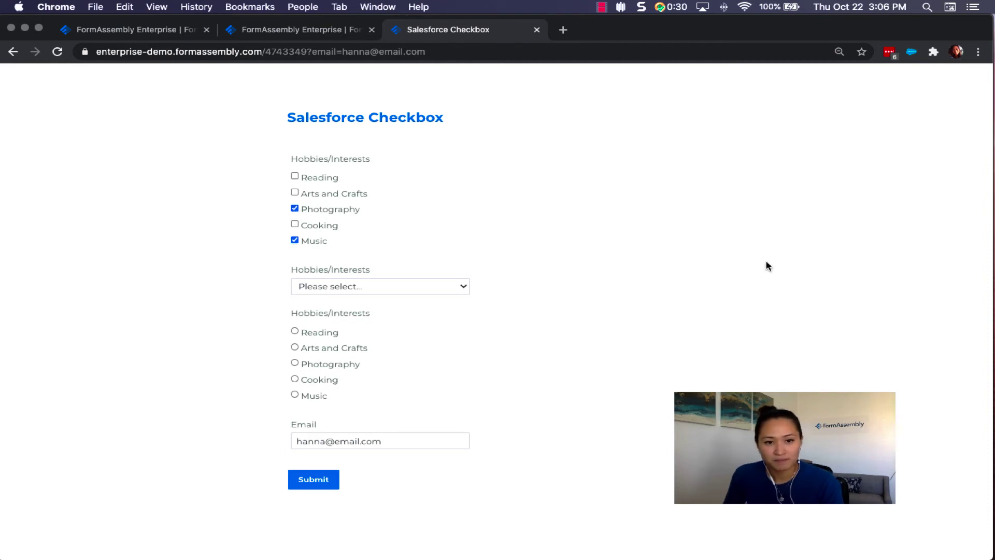
click(319, 484)
click(511, 54)
key(super+v)
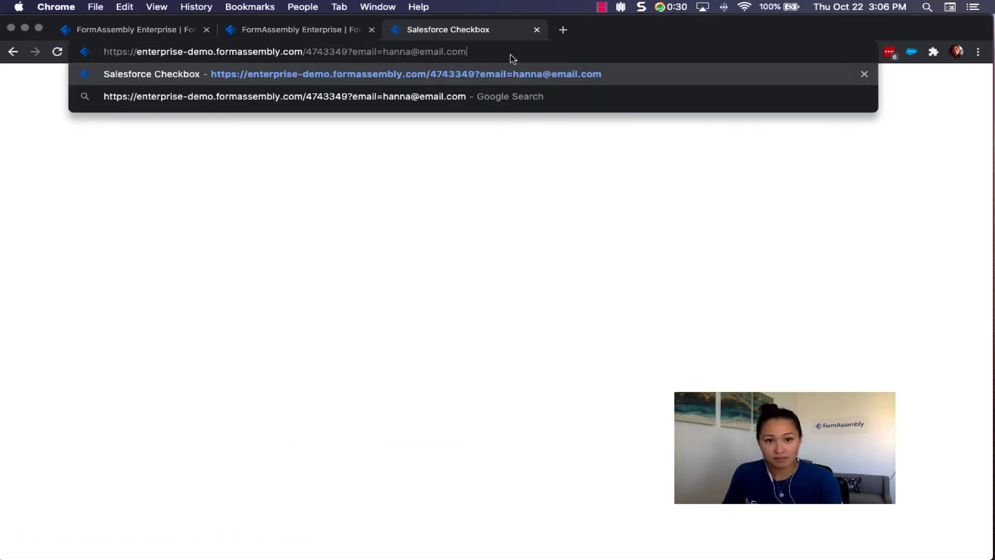
key(Return)
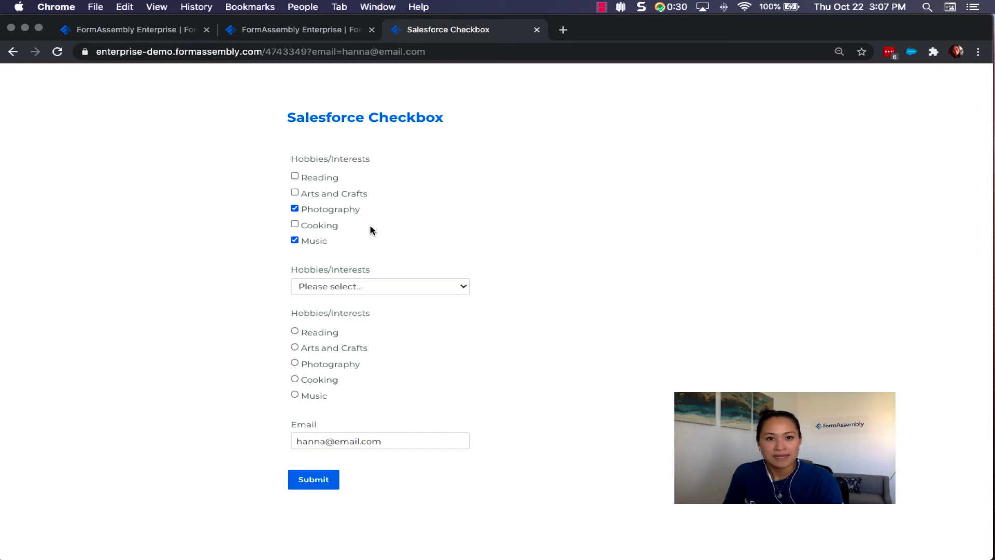
click(336, 32)
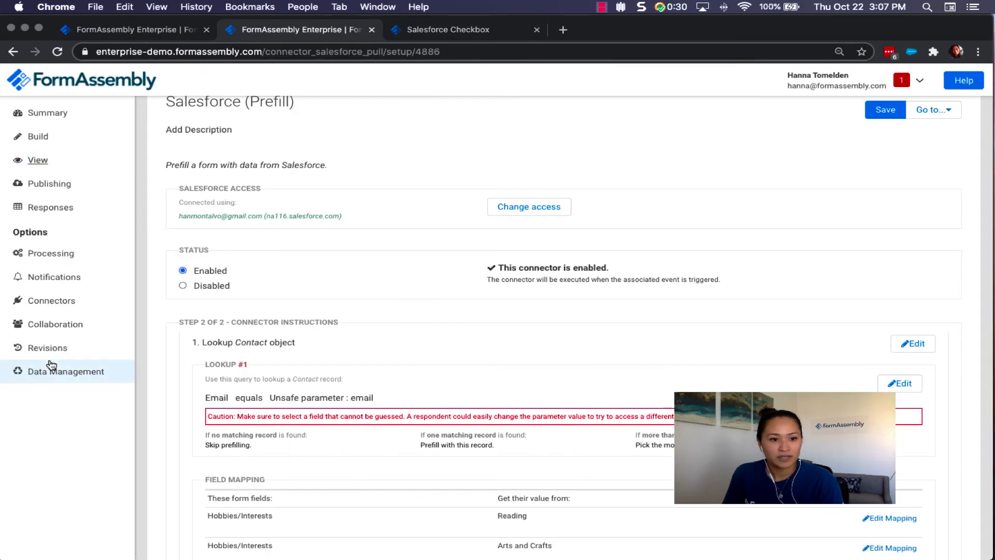
click(56, 306)
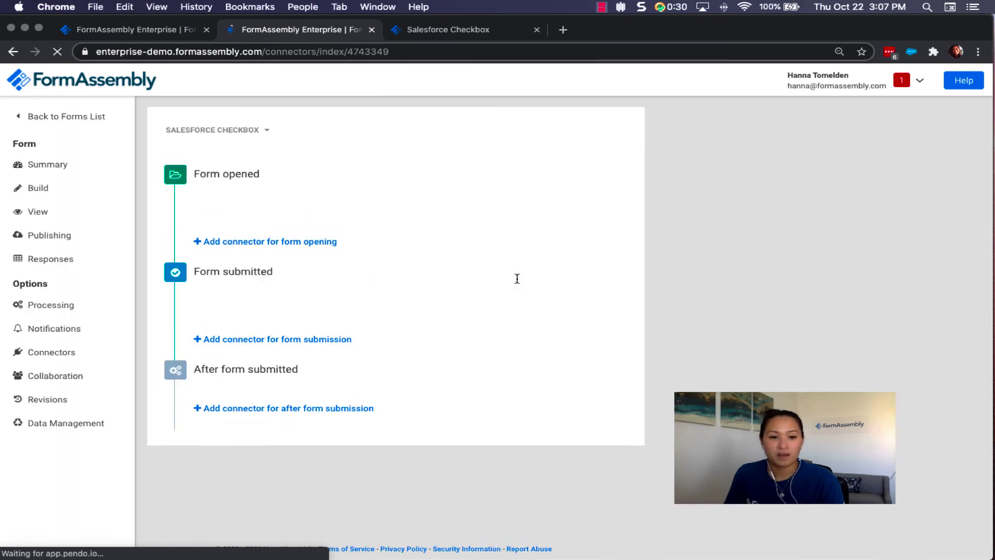
click(518, 303)
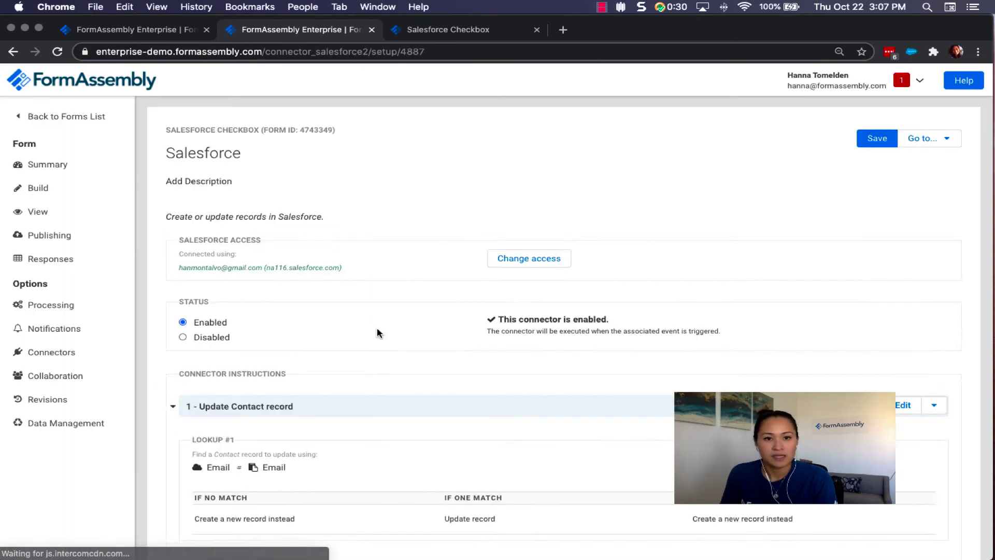
scroll(377, 332, down, 3)
scroll(377, 333, down, 5)
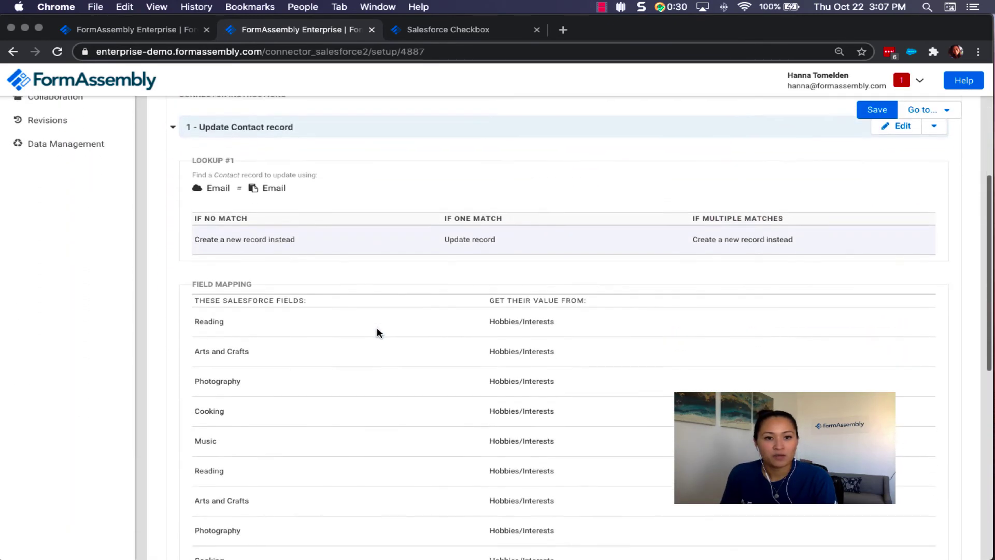
click(181, 32)
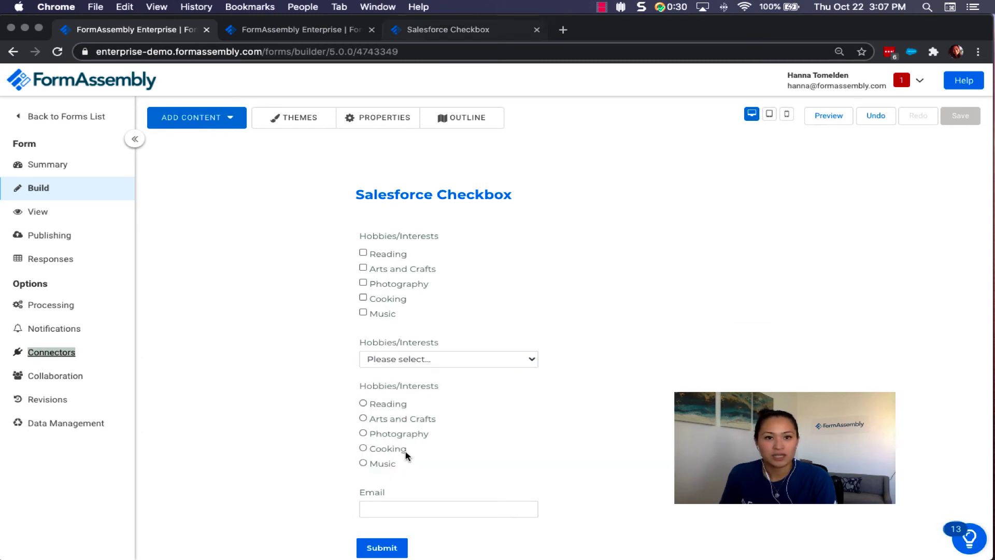
key(ctrl+Tab)
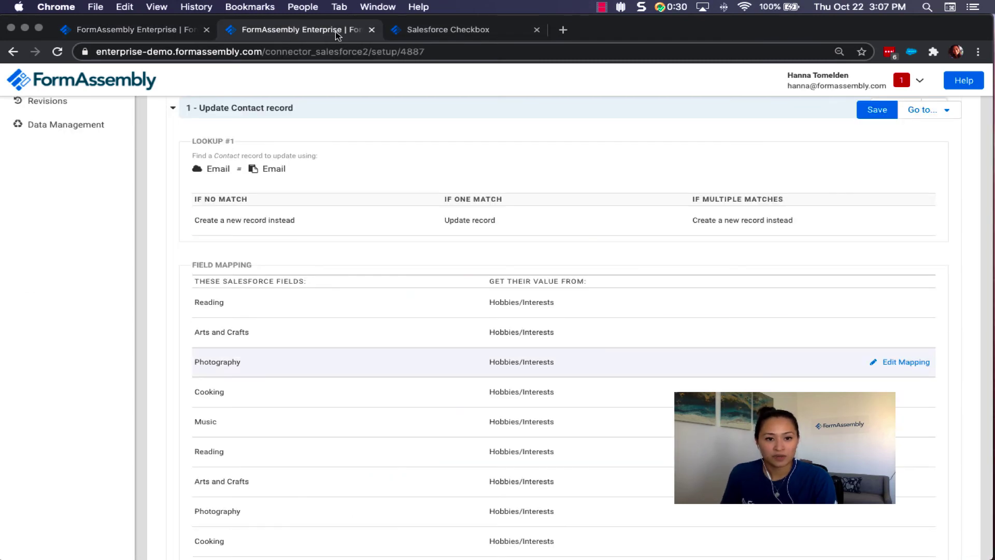
scroll(627, 353, down, 2)
scroll(629, 355, down, 2)
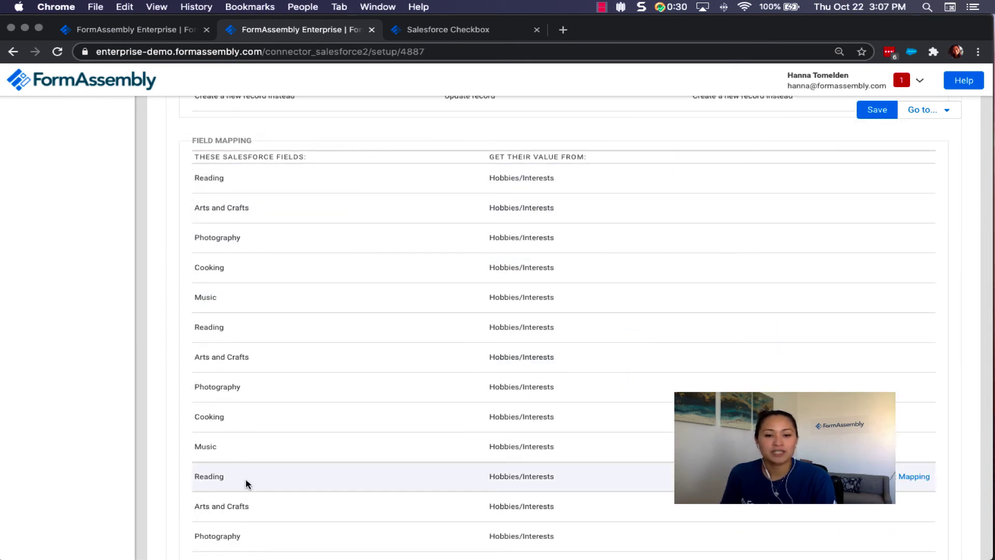
scroll(756, 361, up, 1)
scroll(756, 356, up, 5)
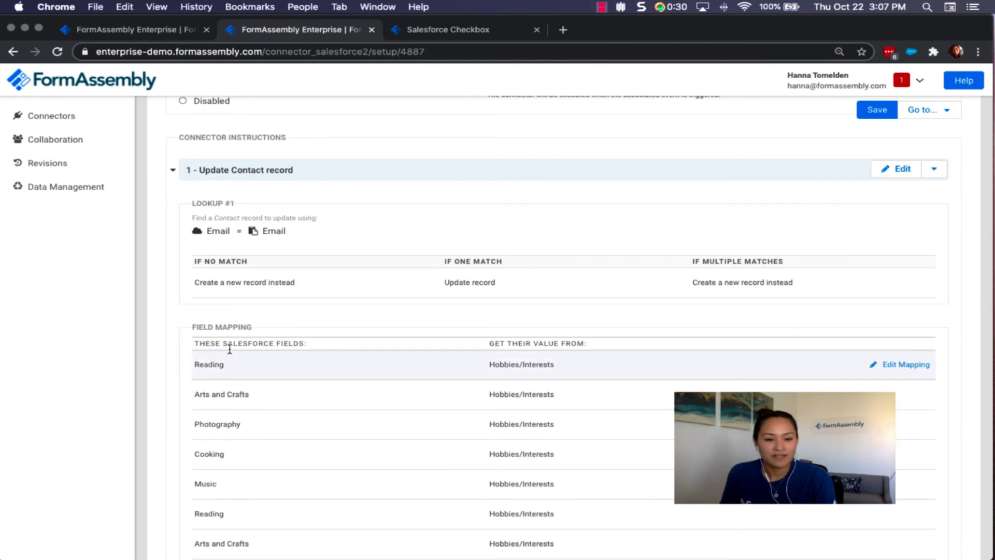
drag(182, 341, 307, 346)
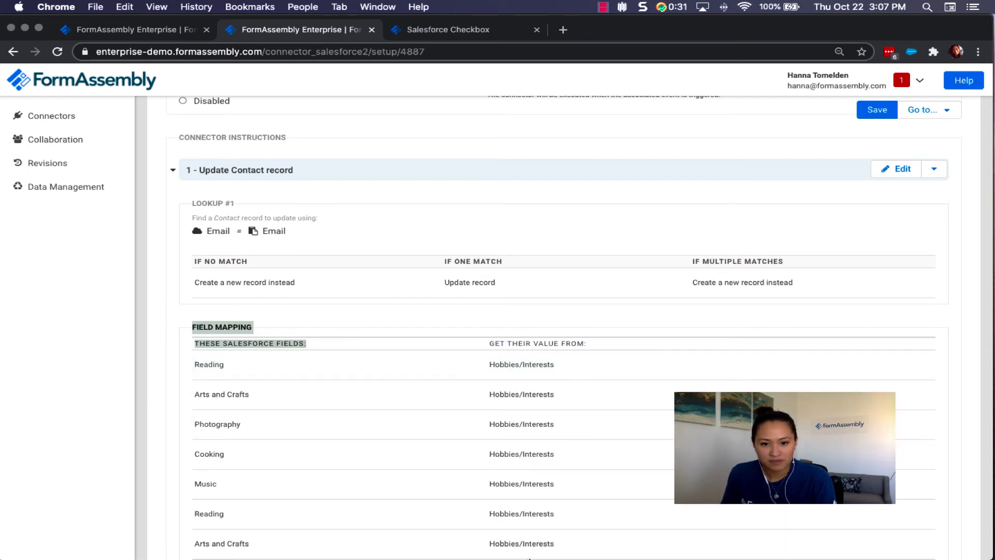
click(899, 365)
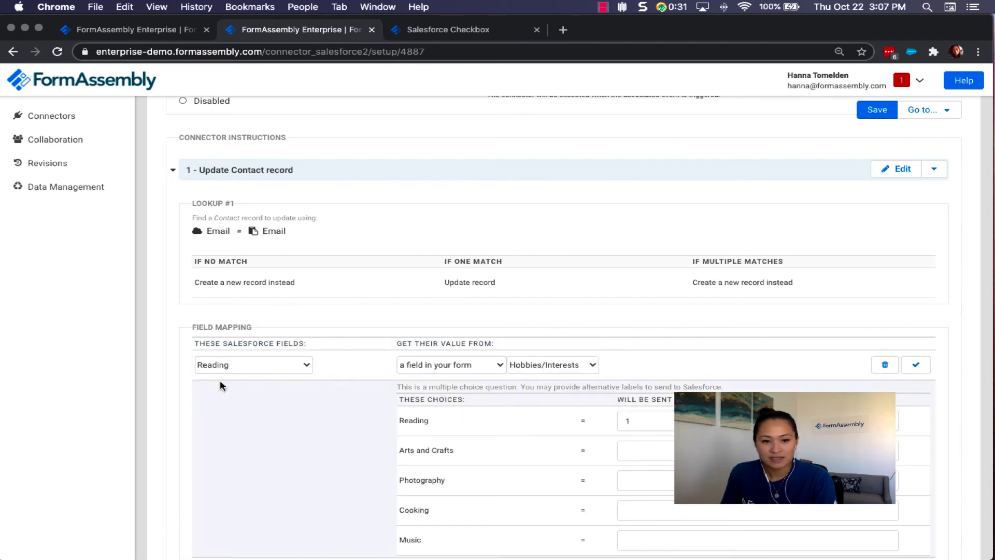
Set the Reading choice's sent value to 1 and save the Reading mapping.
scroll(332, 433, down, 2)
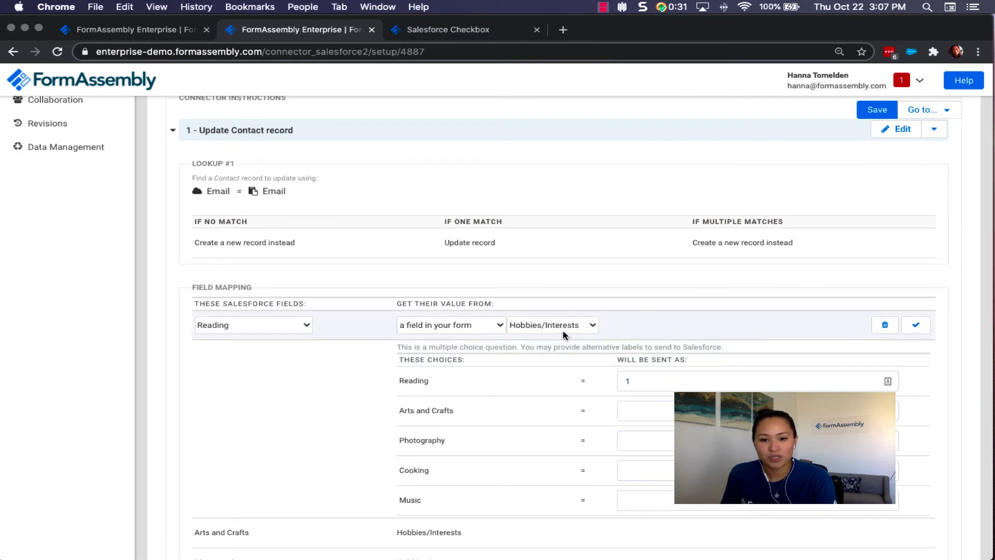
scroll(538, 398, down, 2)
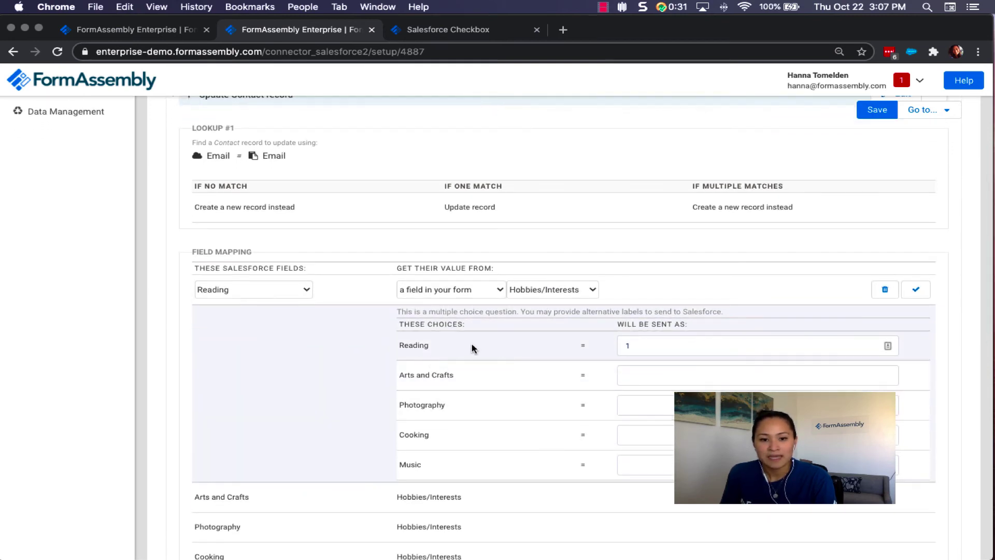
click(655, 344)
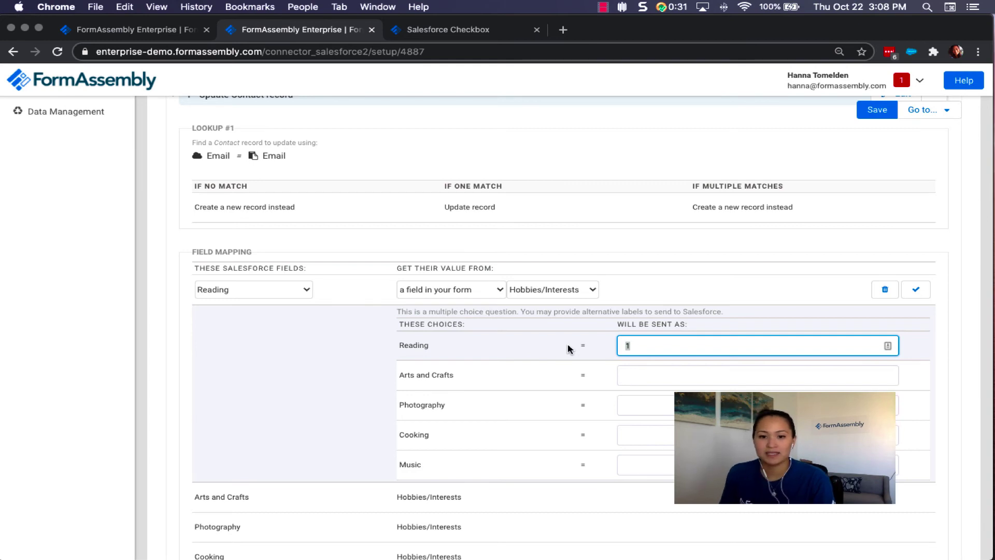
click(610, 350)
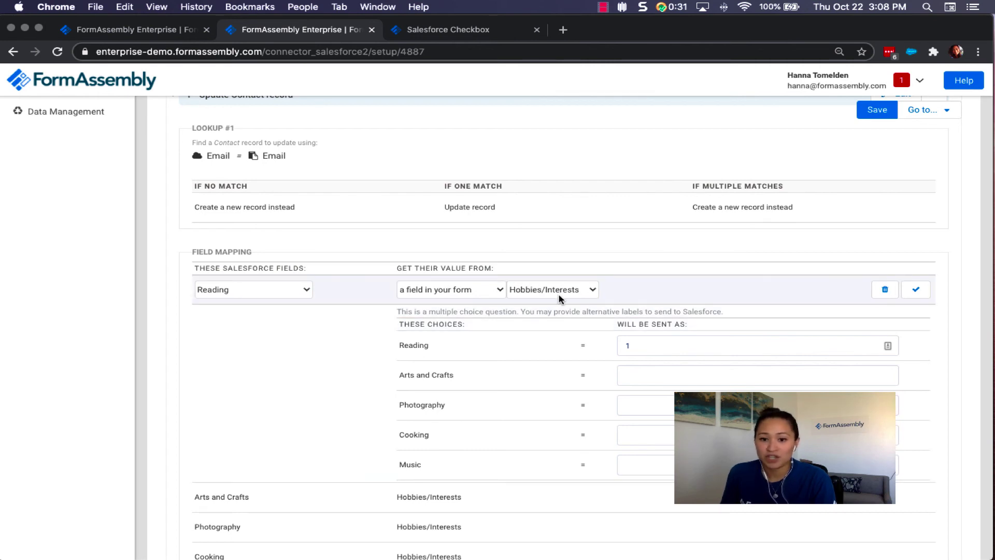
drag(675, 347, 579, 351)
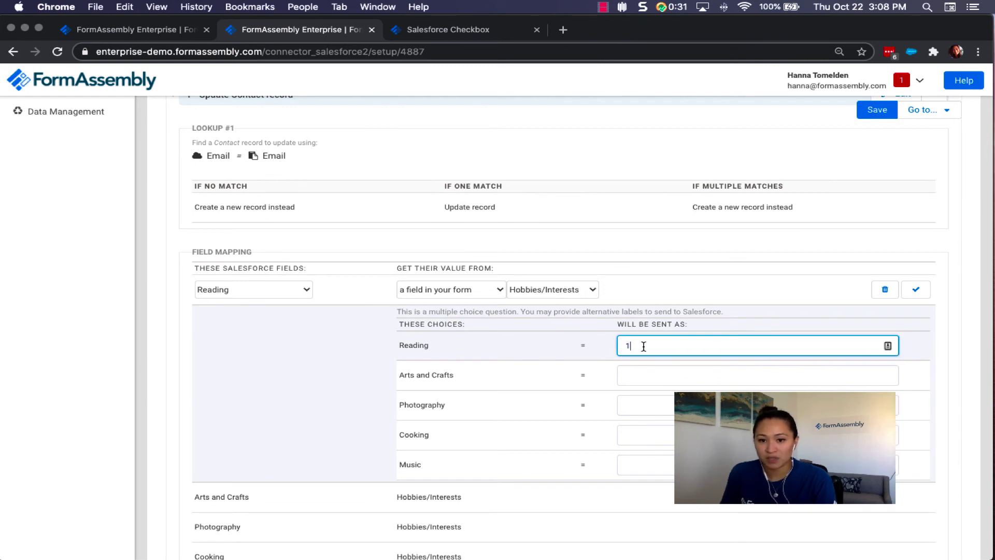
text(1)
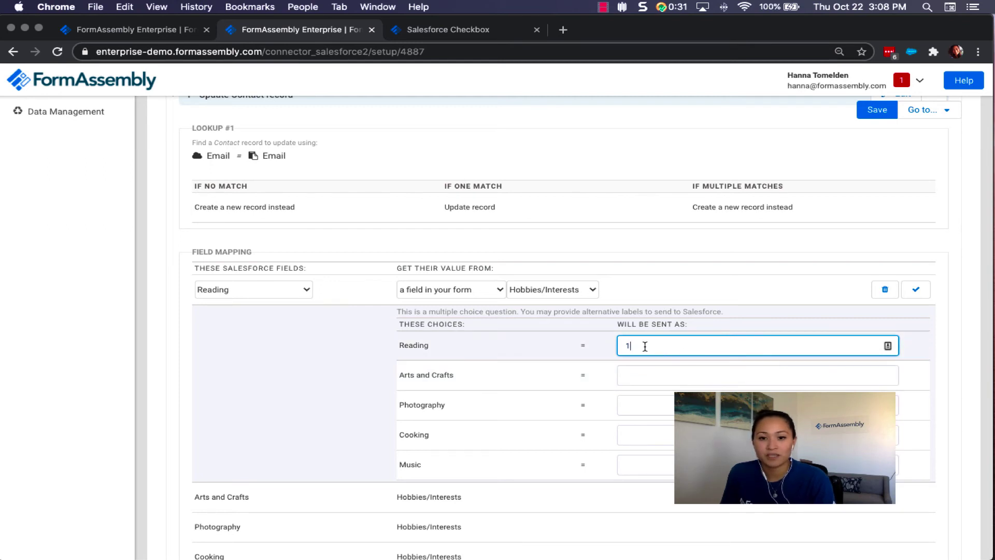
drag(645, 346, 586, 346)
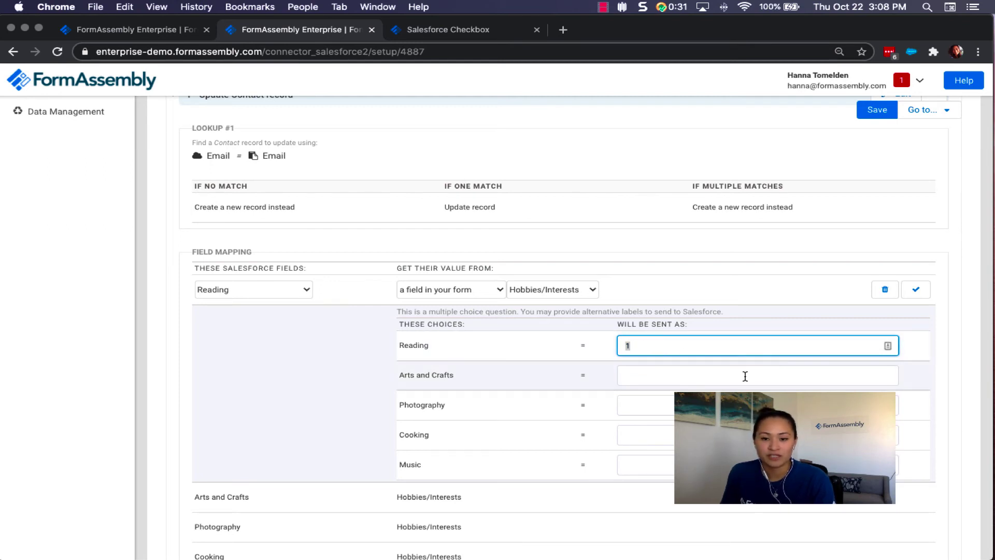
scroll(745, 376, down, 1)
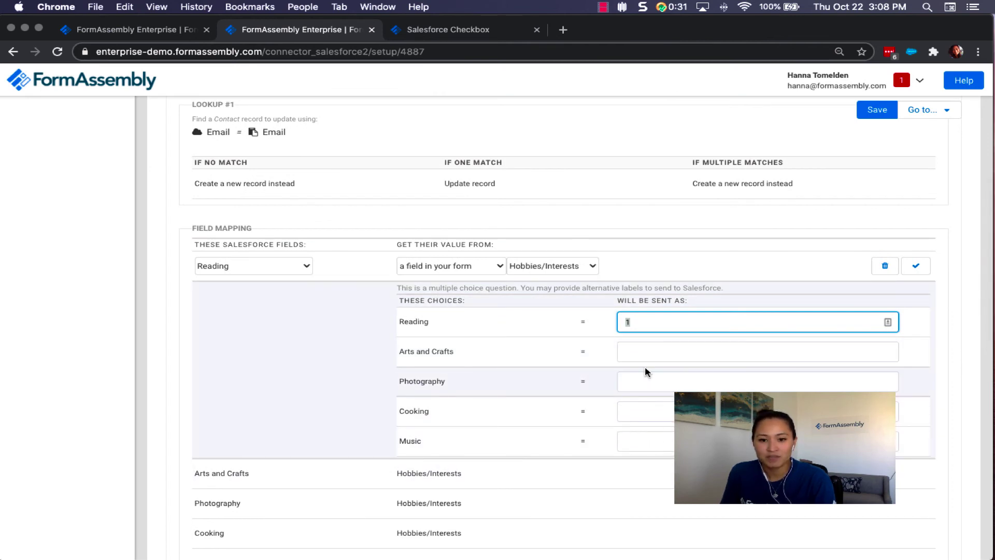
drag(437, 323, 395, 321)
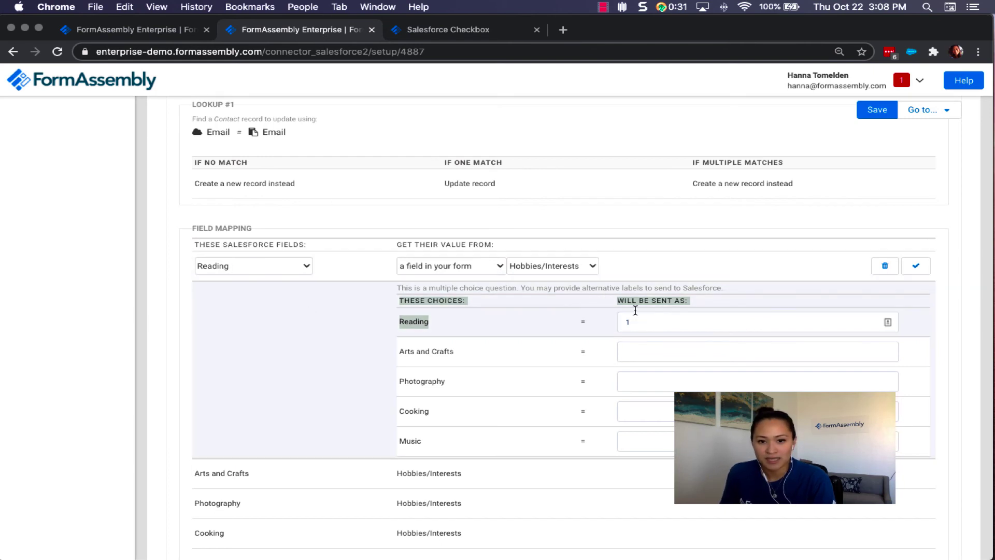
click(545, 322)
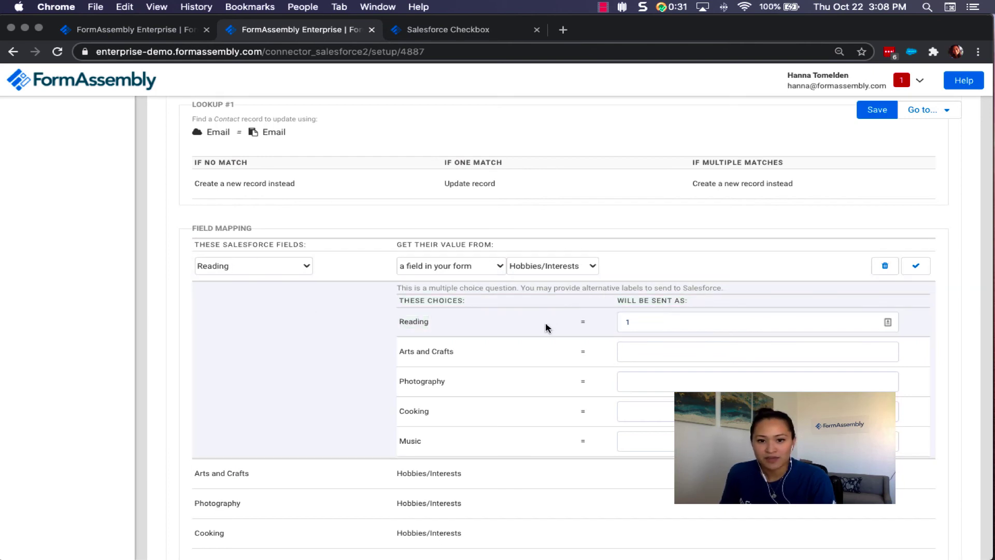
click(646, 322)
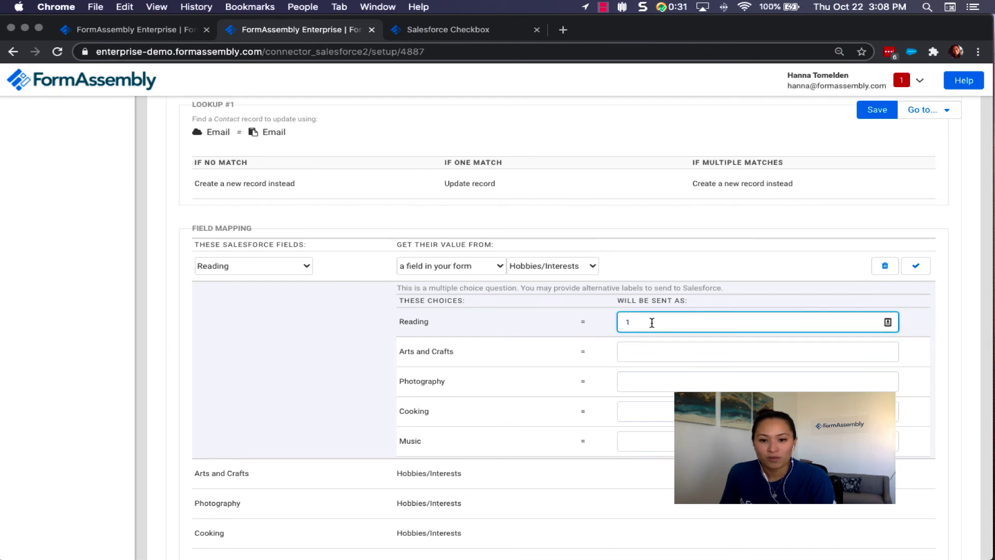
click(915, 265)
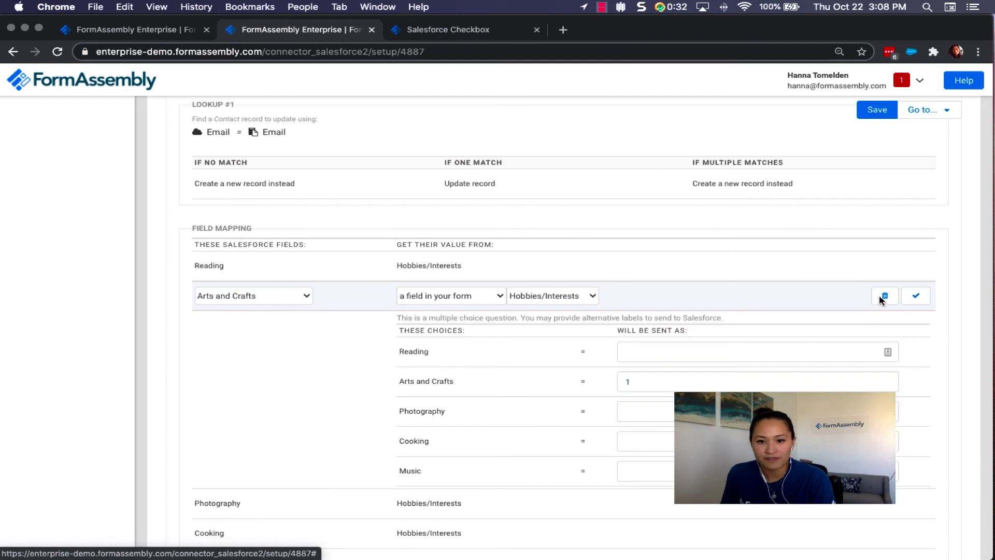
Set the Arts and Crafts choice's sent value to 1 and save that mapping.
drag(667, 381, 512, 386)
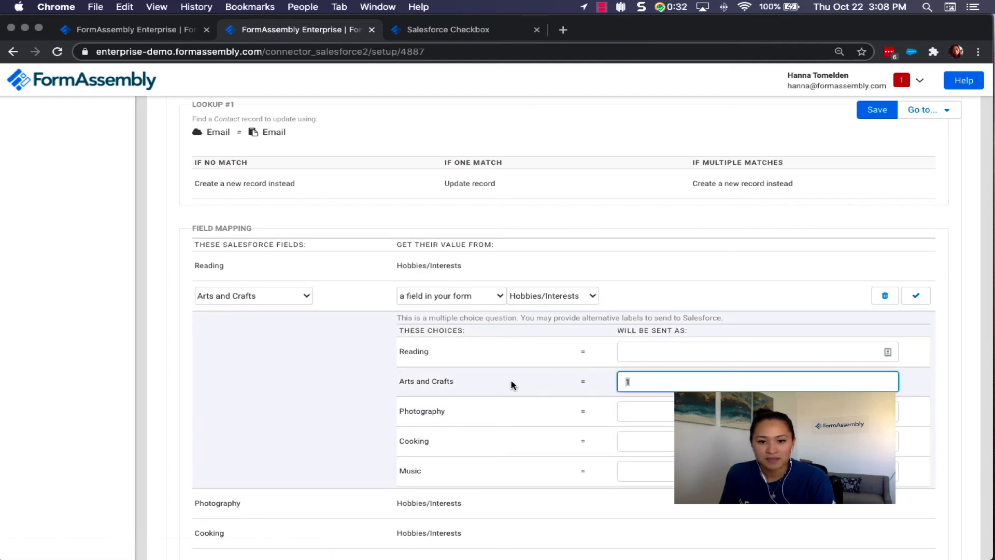
text(1)
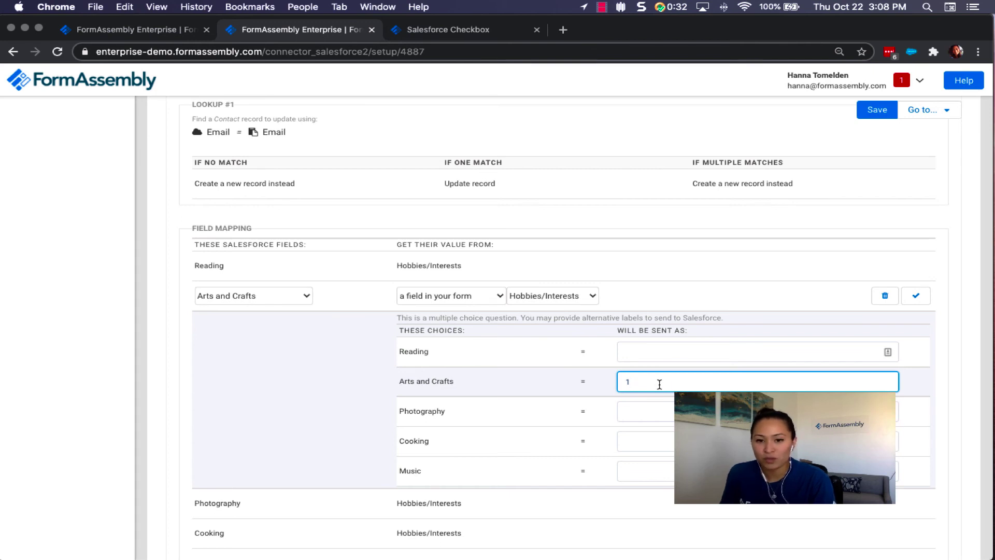
click(916, 295)
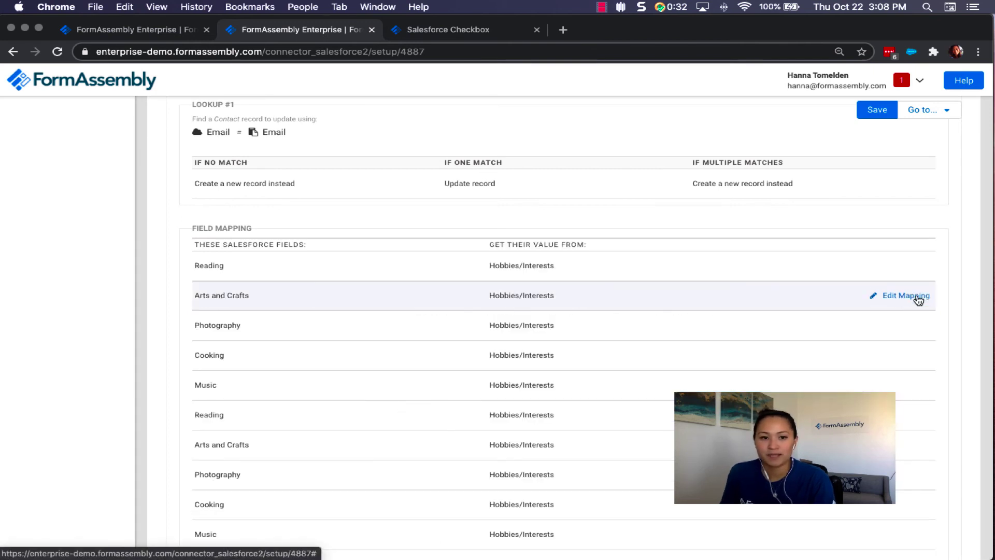
scroll(485, 408, down, 3)
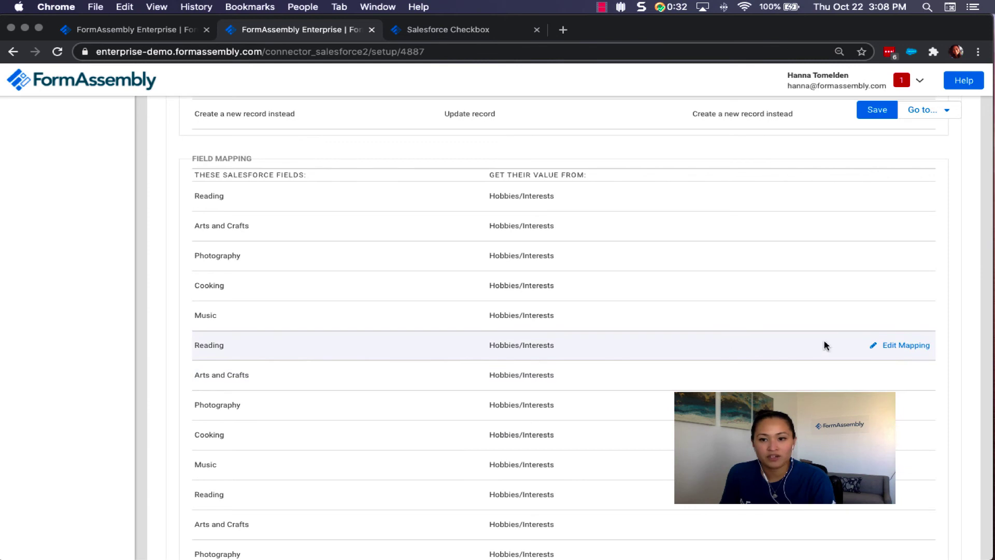
Confirm the second Reading mapping uses Hobbies/Interests with Reading sending 1, and save it.
click(885, 347)
scroll(411, 262, down, 3)
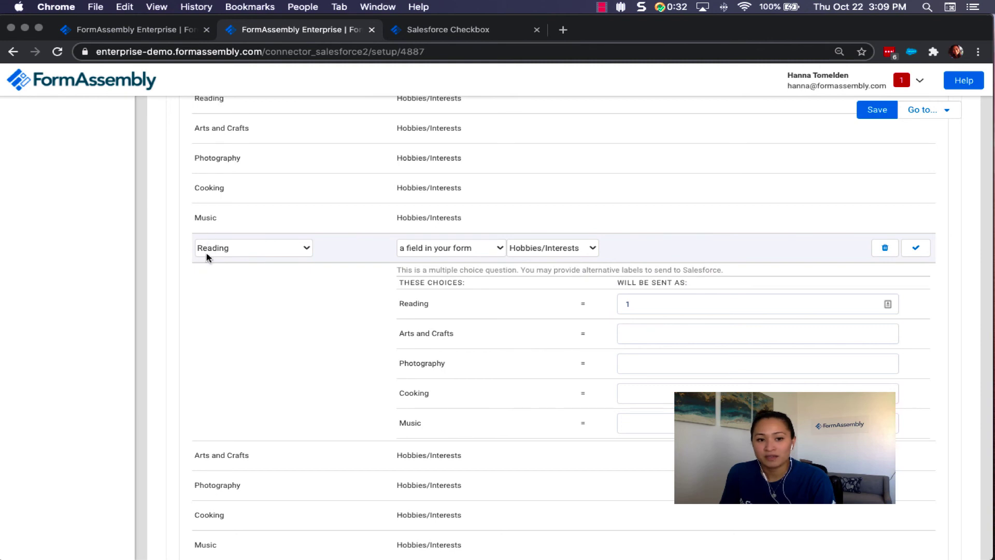
click(551, 254)
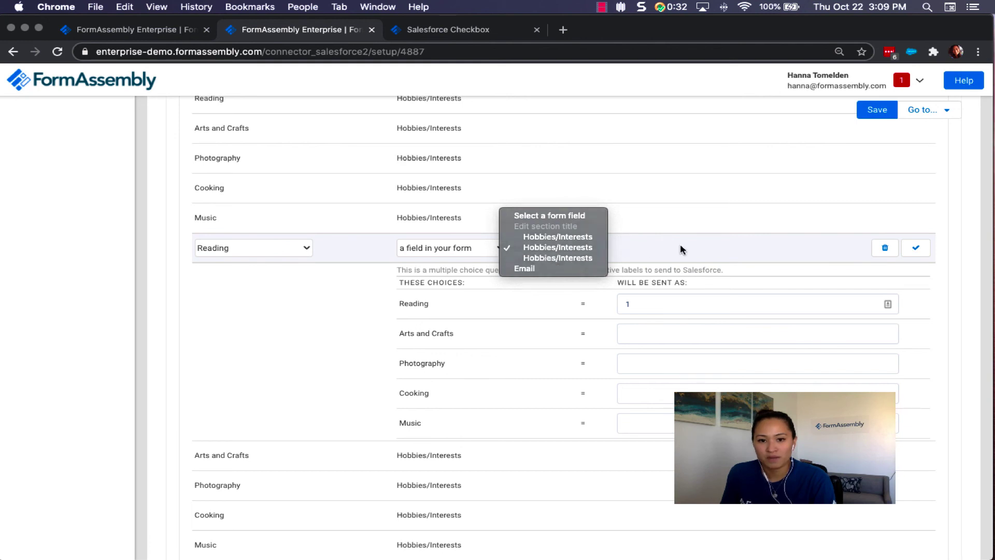
click(555, 248)
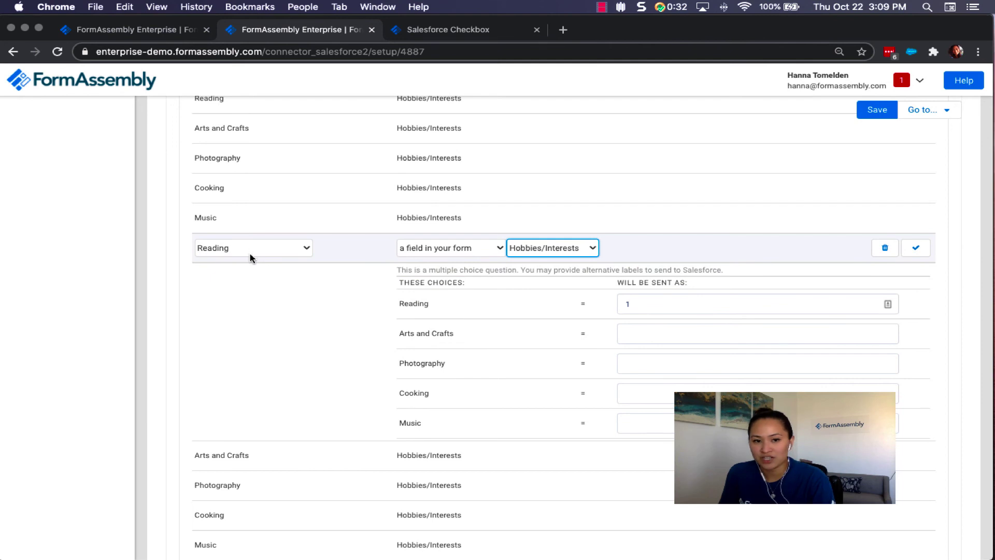
drag(631, 305, 585, 304)
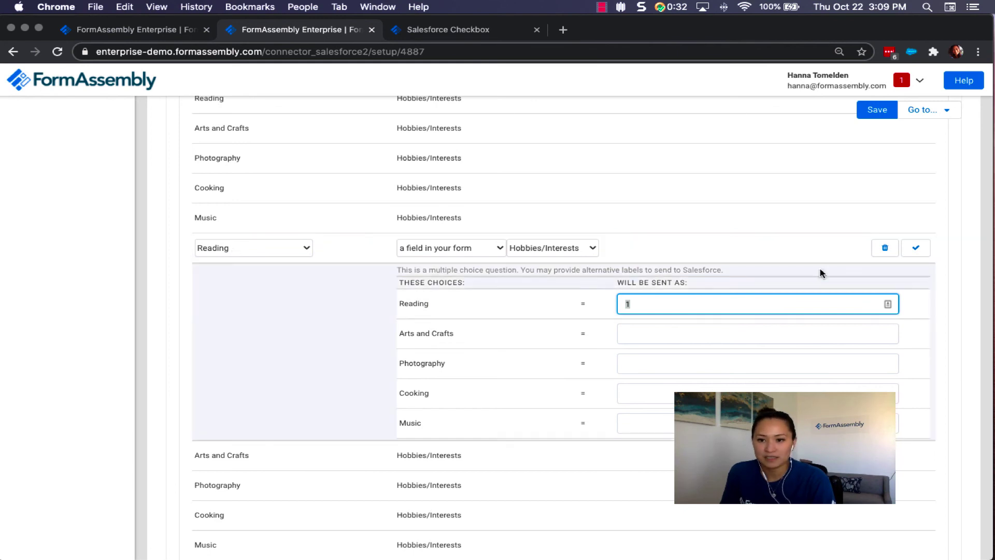
click(915, 249)
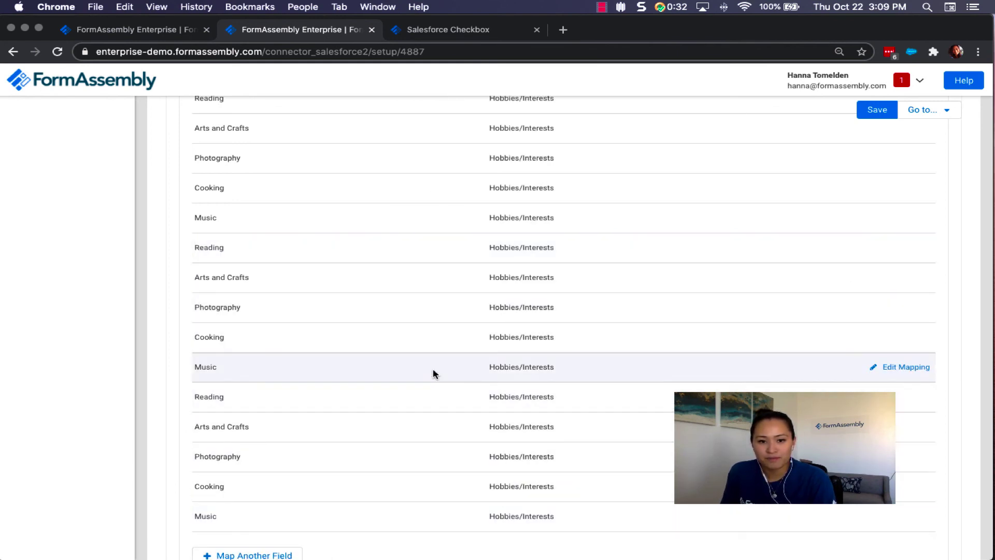
Re-check and save the Reading mapping at 1, then save the Arts and Crafts mapping.
click(915, 398)
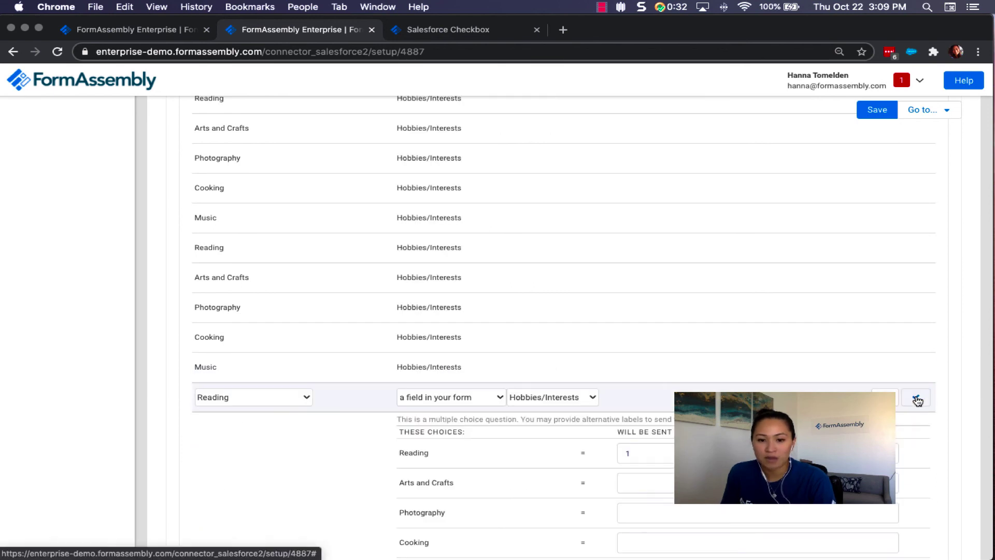
click(593, 400)
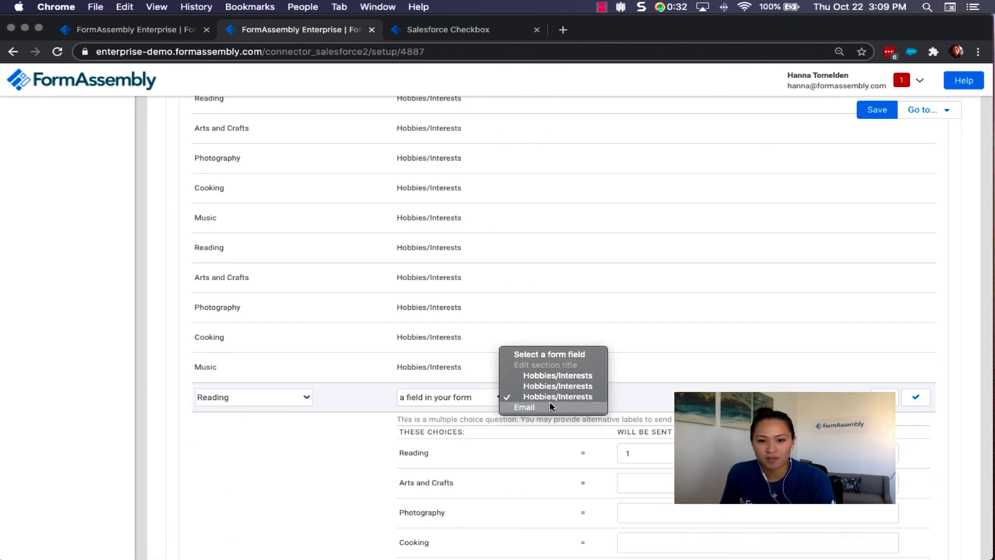
click(557, 396)
scroll(554, 396, down, 2)
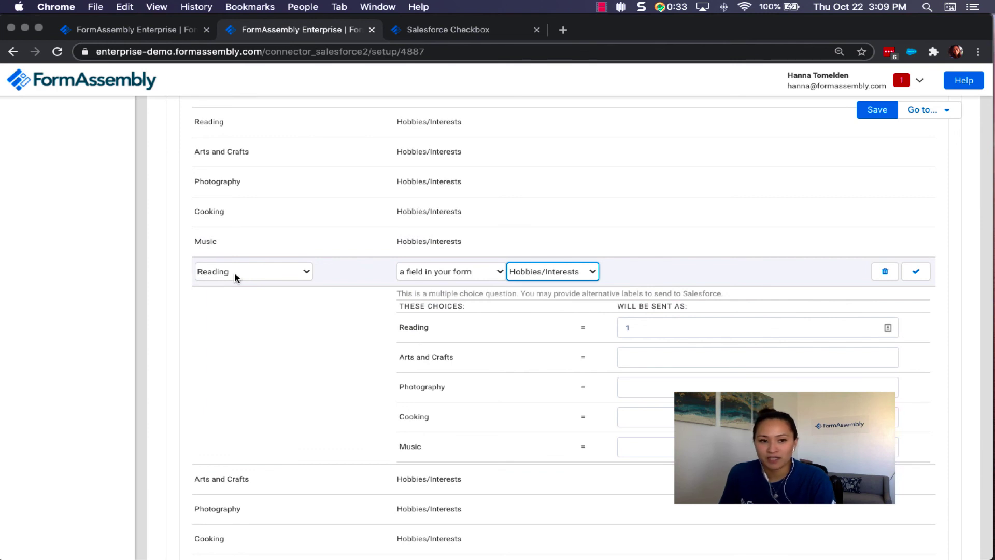
click(628, 325)
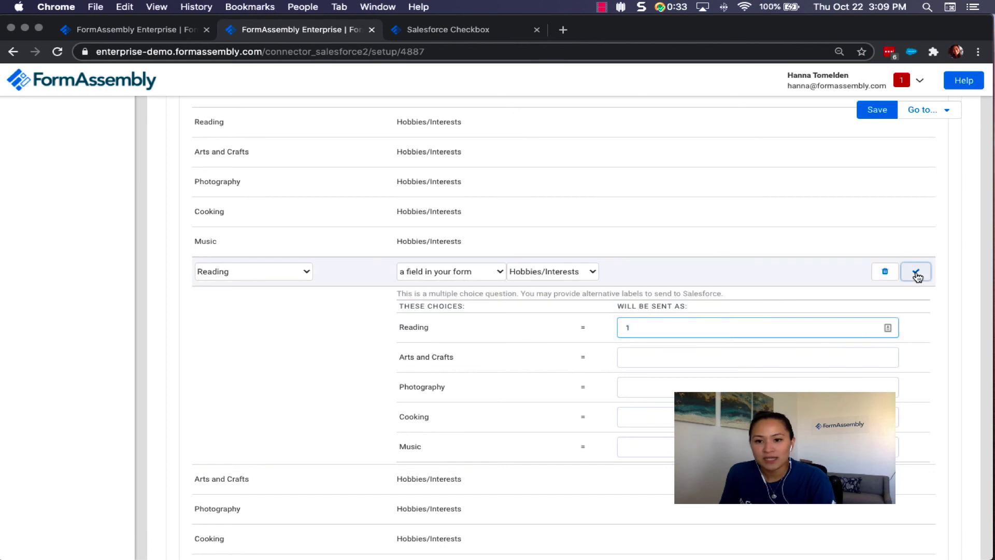
click(916, 271)
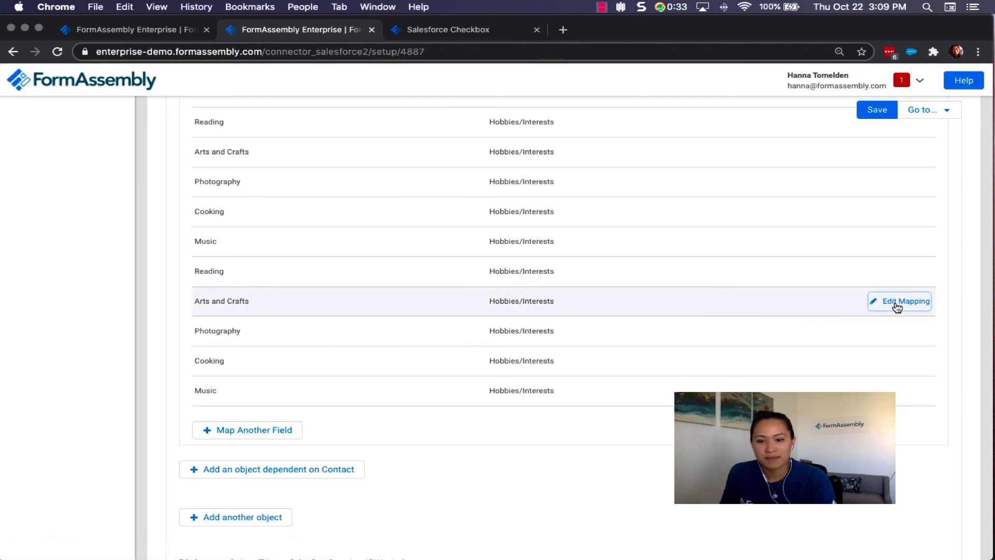
click(895, 303)
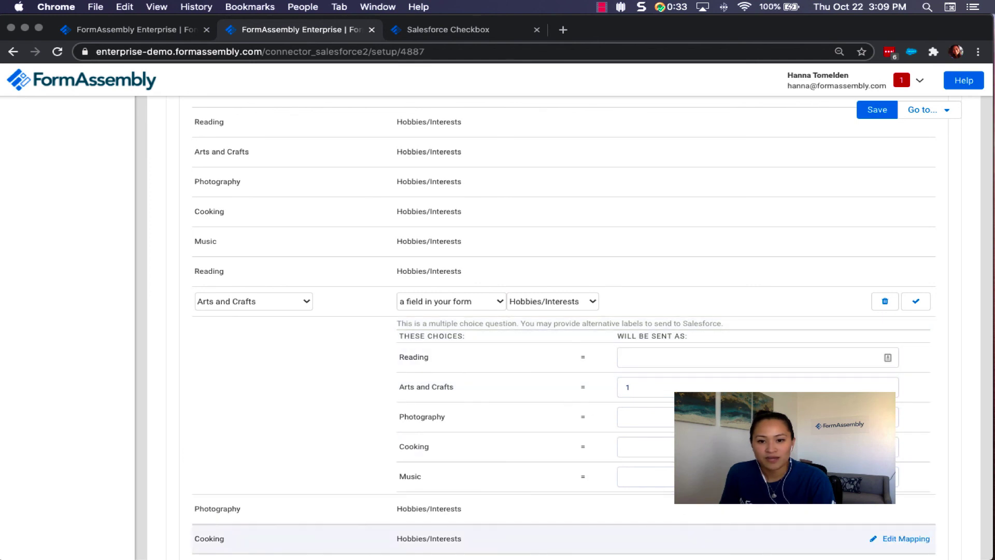
click(915, 301)
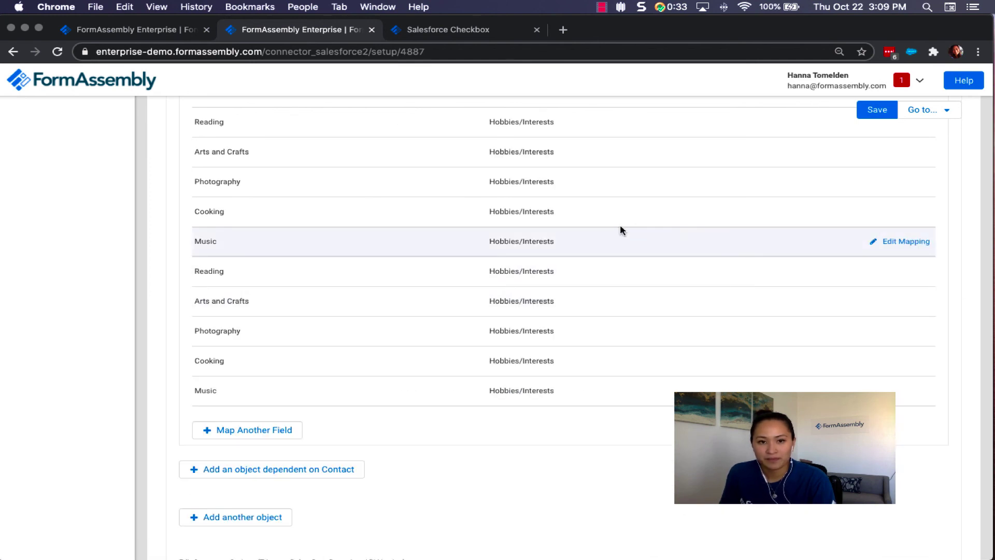
scroll(619, 225, down, 3)
On the live form, uncheck Music, choose Cooking in the dropdown, and submit.
click(447, 31)
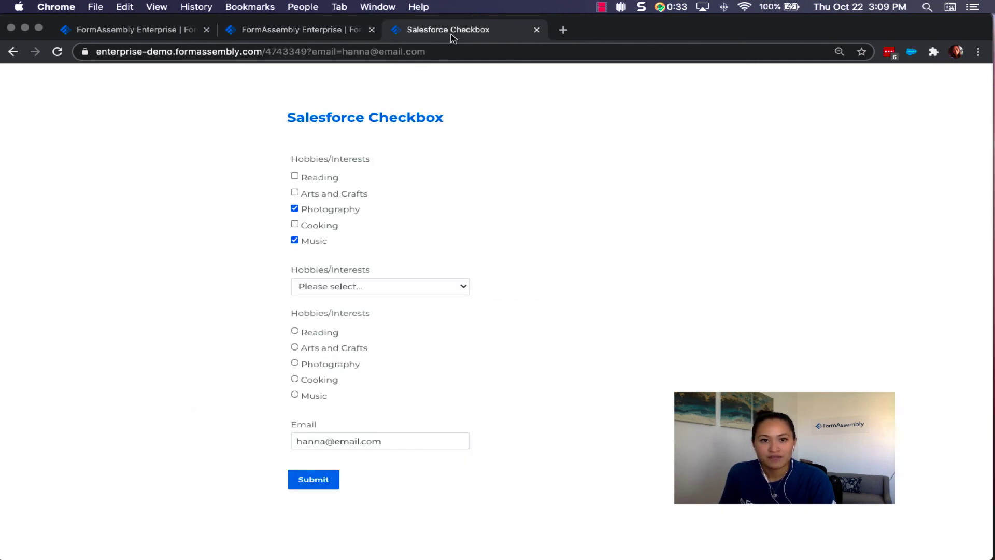
click(295, 240)
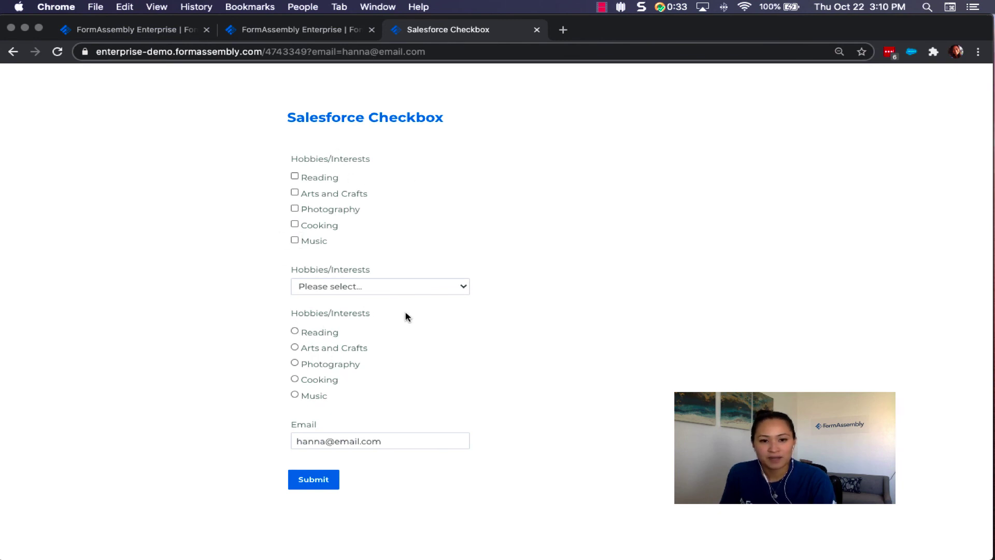
click(350, 294)
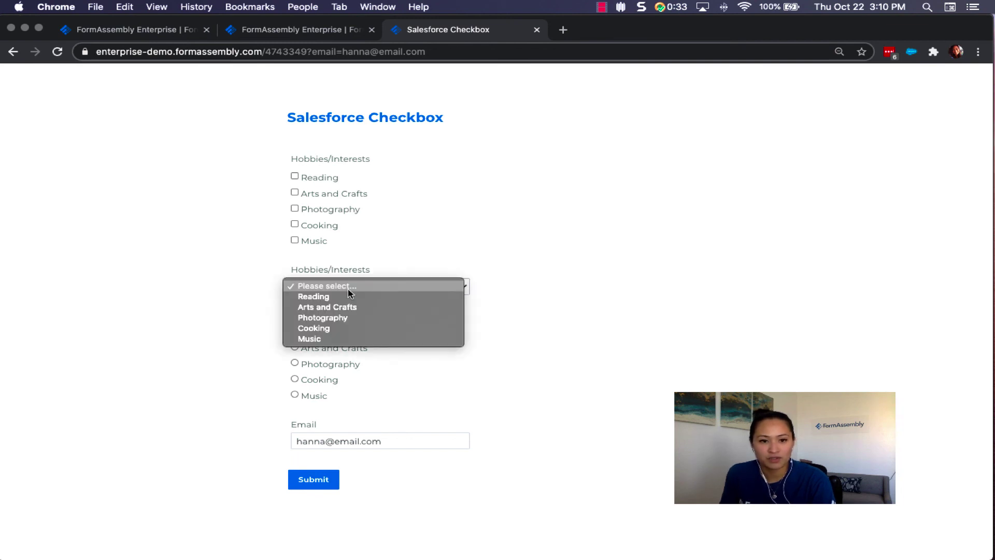
click(327, 328)
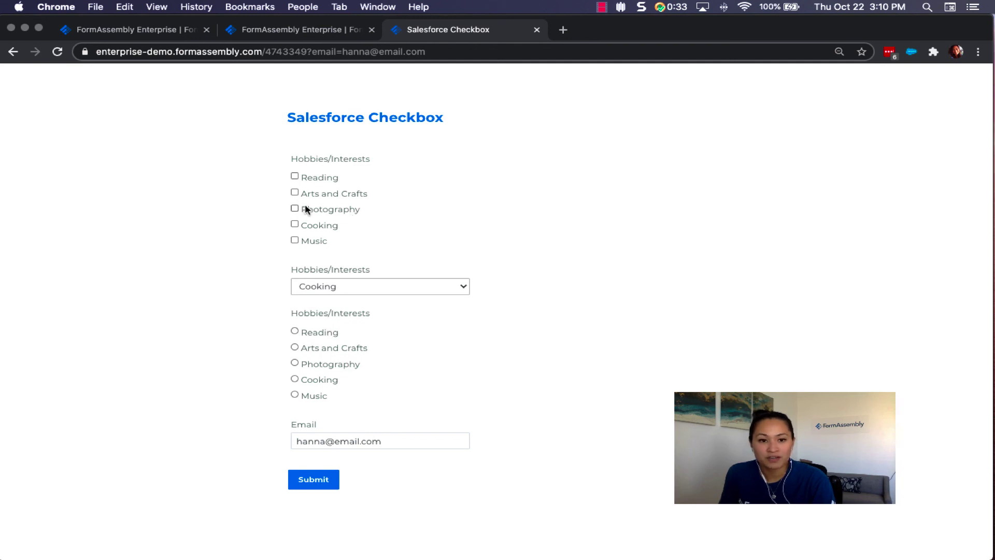
click(324, 484)
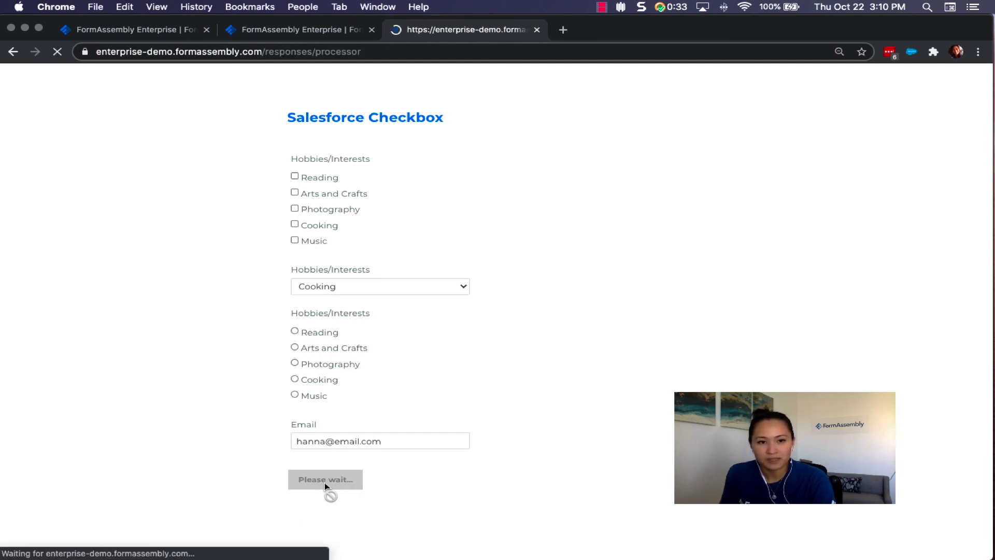
Reload the form, uncheck Cooking, and submit an entry with Arts and Crafts chosen.
click(389, 51)
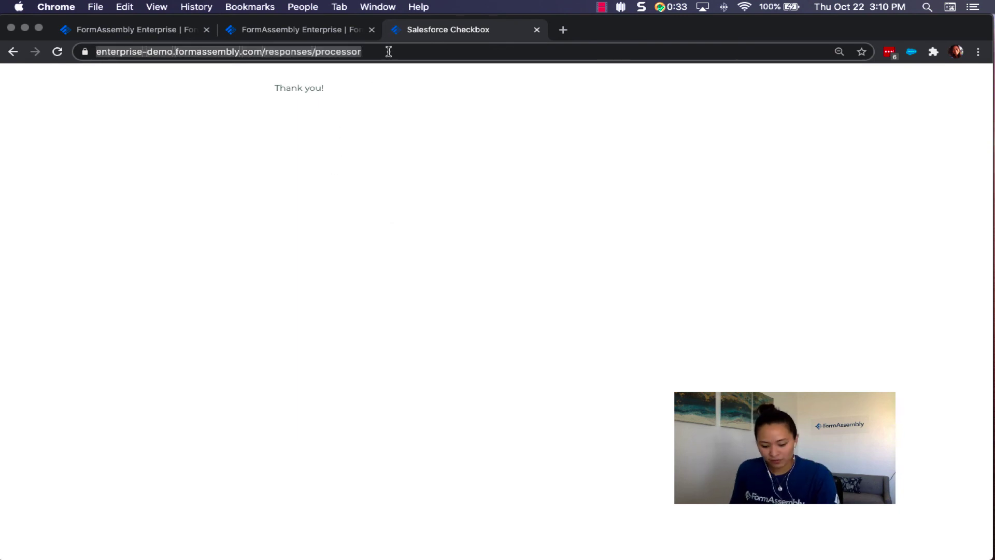
key(super+v)
key(Return)
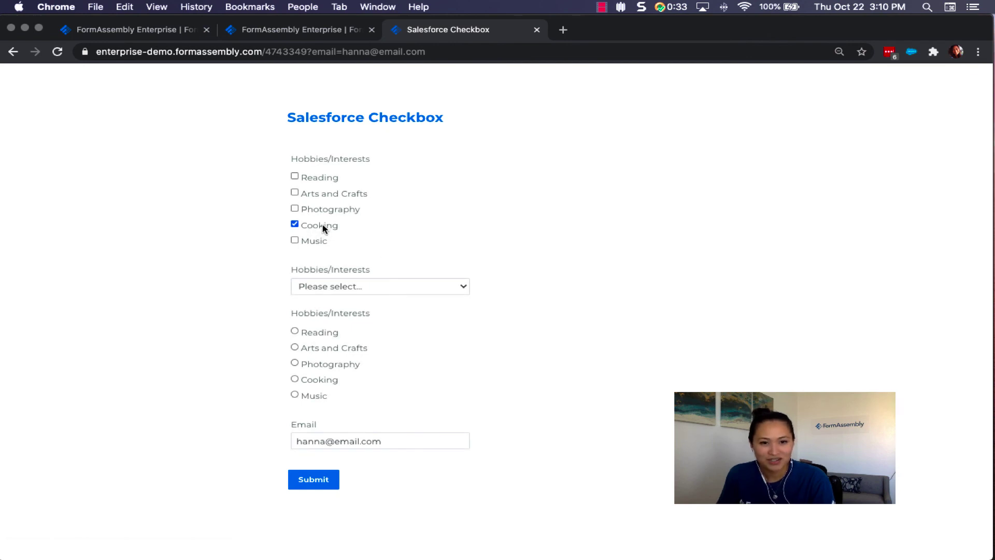
click(293, 223)
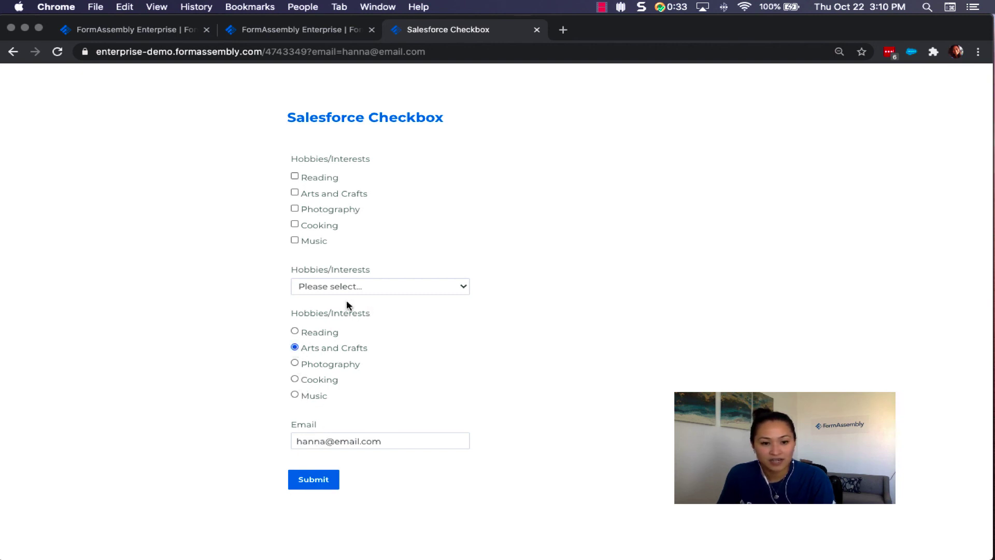
click(320, 483)
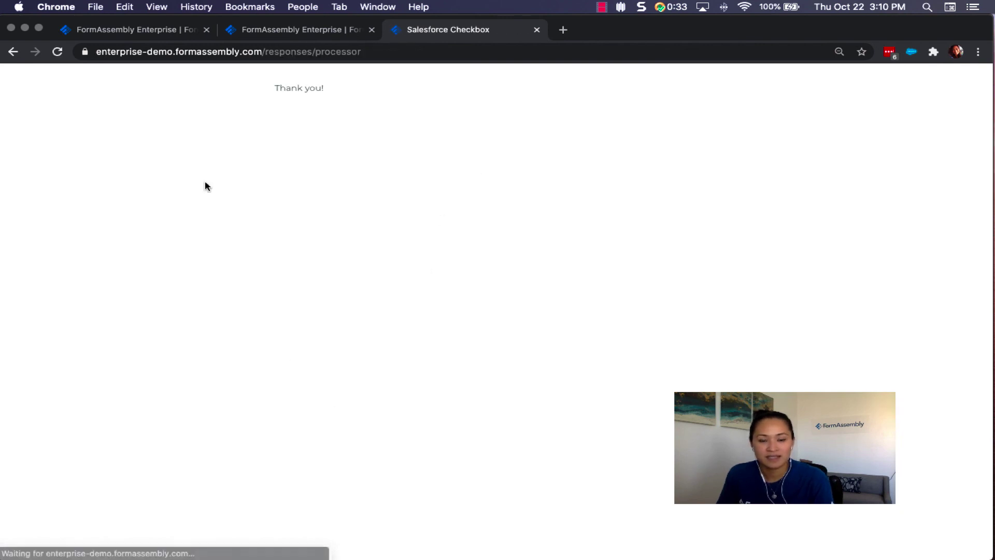
Reload the form from its URL and submit an entry with Reading and Music checked.
click(412, 50)
key(ctrl+v)
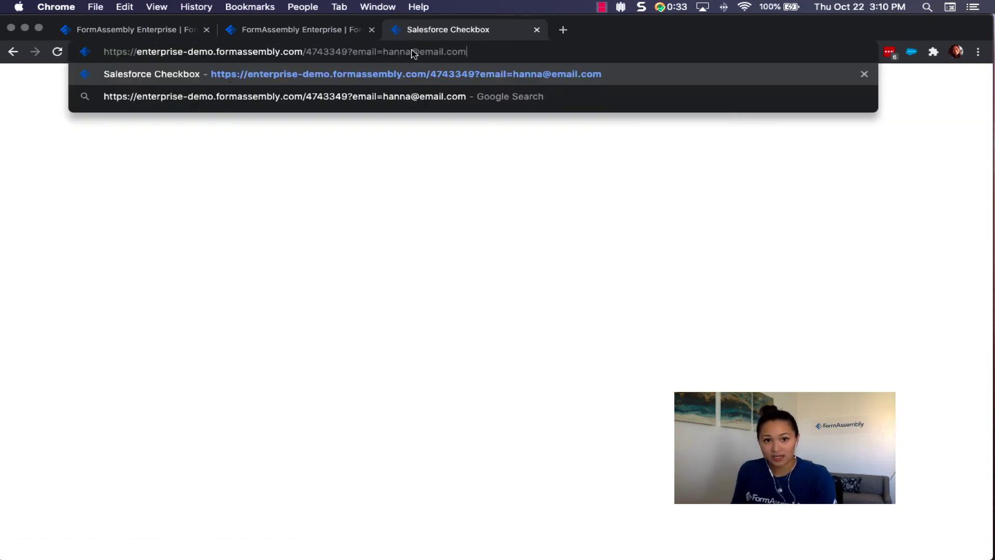
key(Return)
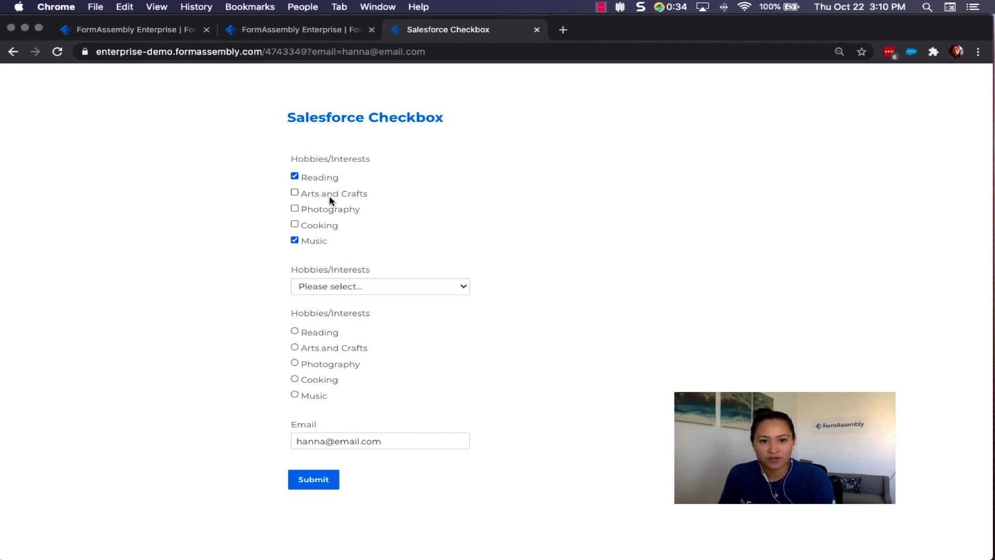
click(322, 483)
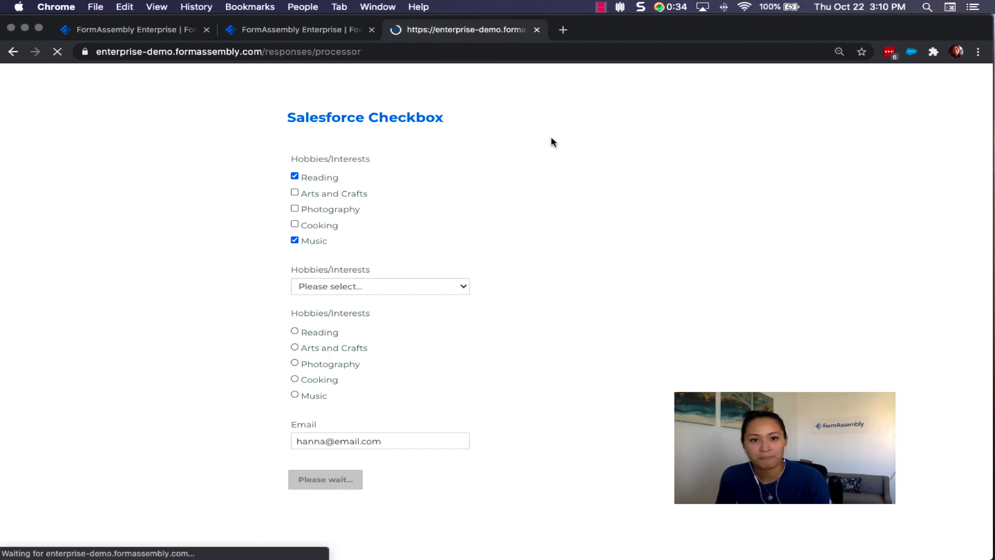
Reopen the form from its pasted URL after reaching the Thank you page.
click(415, 54)
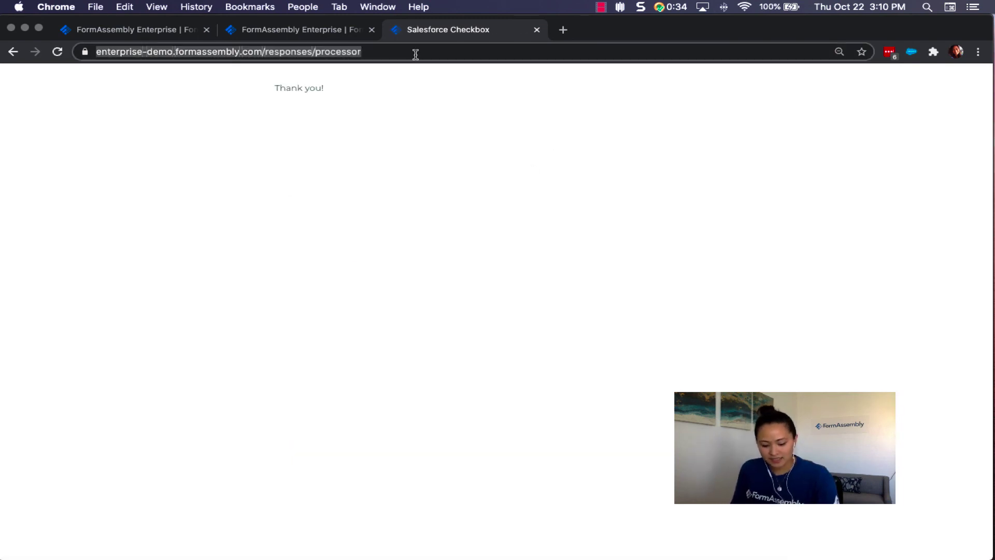
key(super+v)
key(Return)
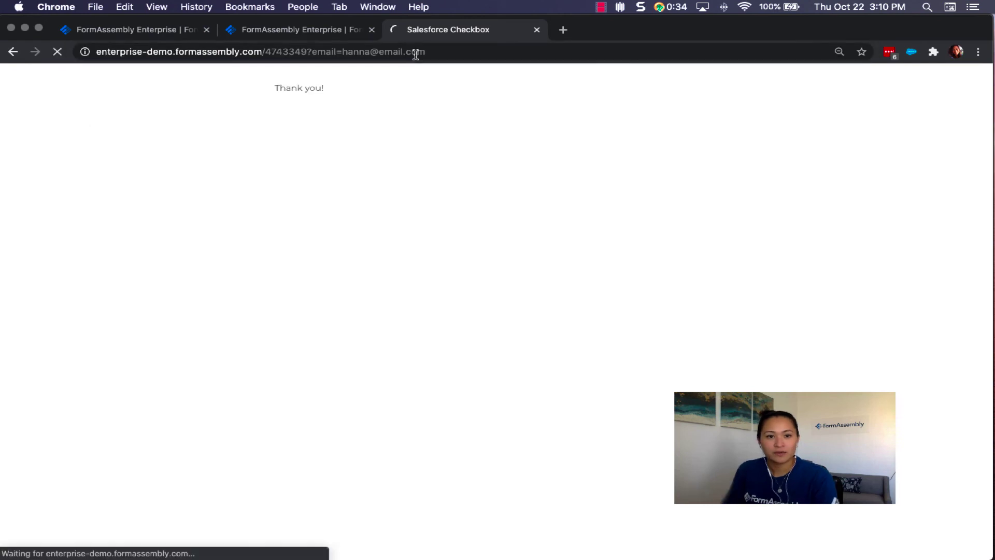